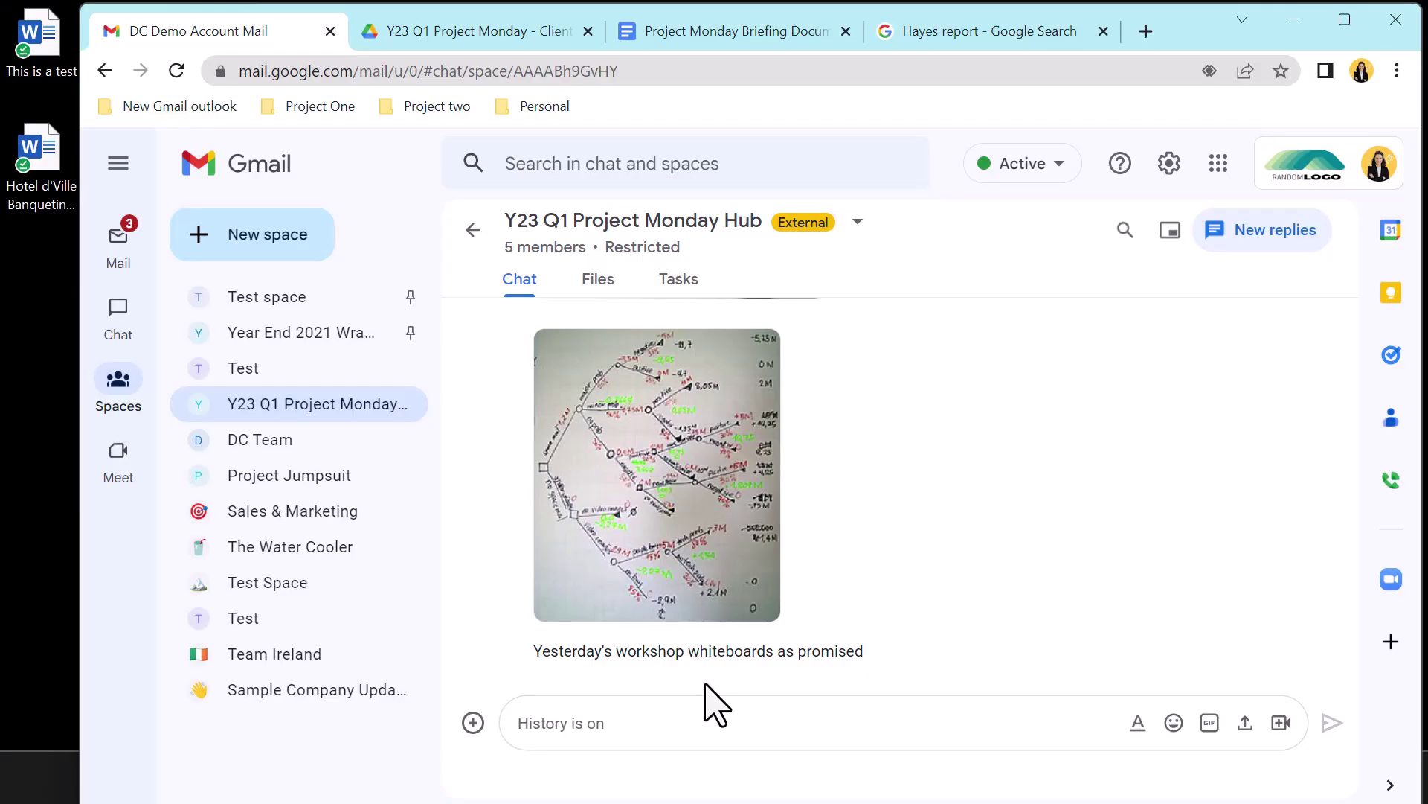
- Attach Hotel d'Ville Banqueting_menus.docx from the computer to the message box, dragging it in from the desktop
click(1257, 720)
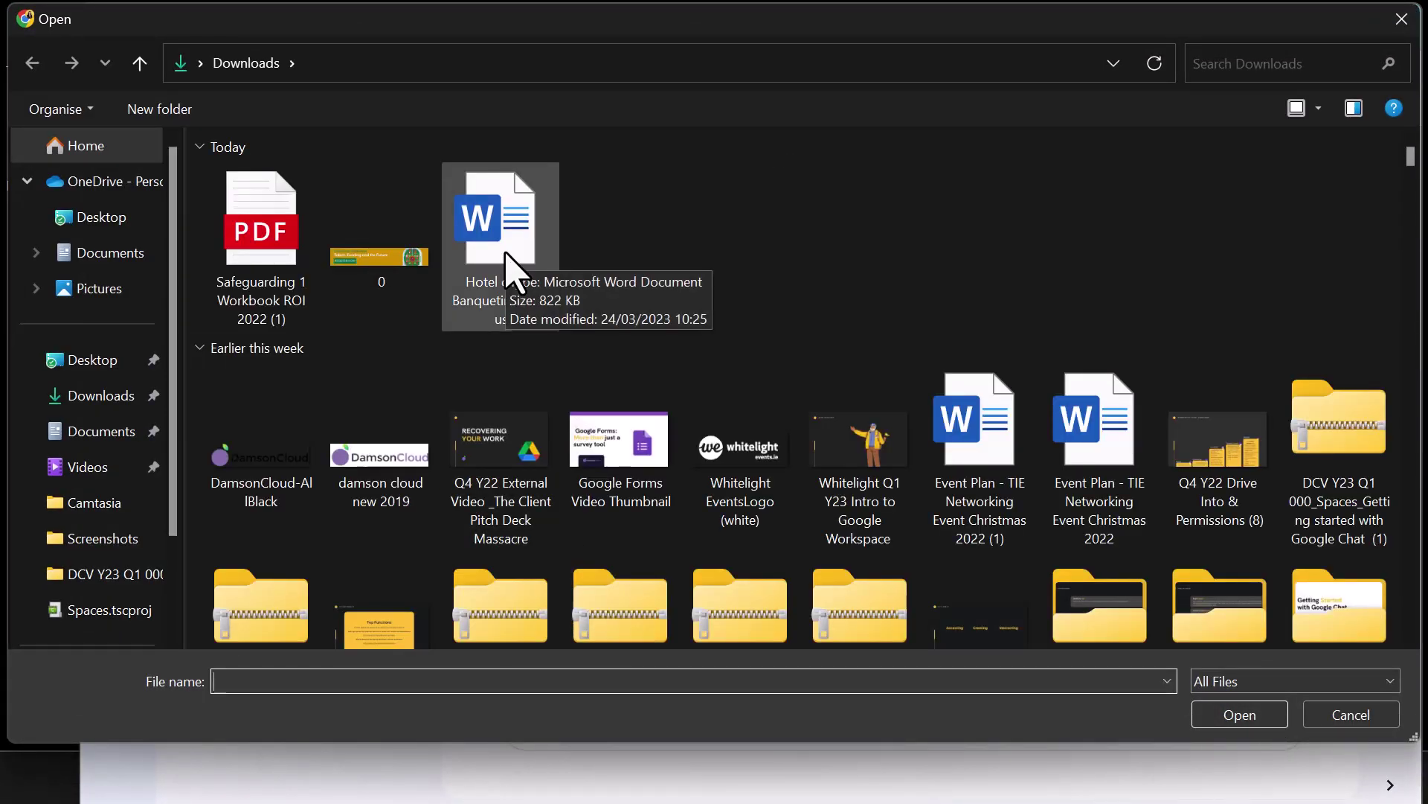
click(506, 254)
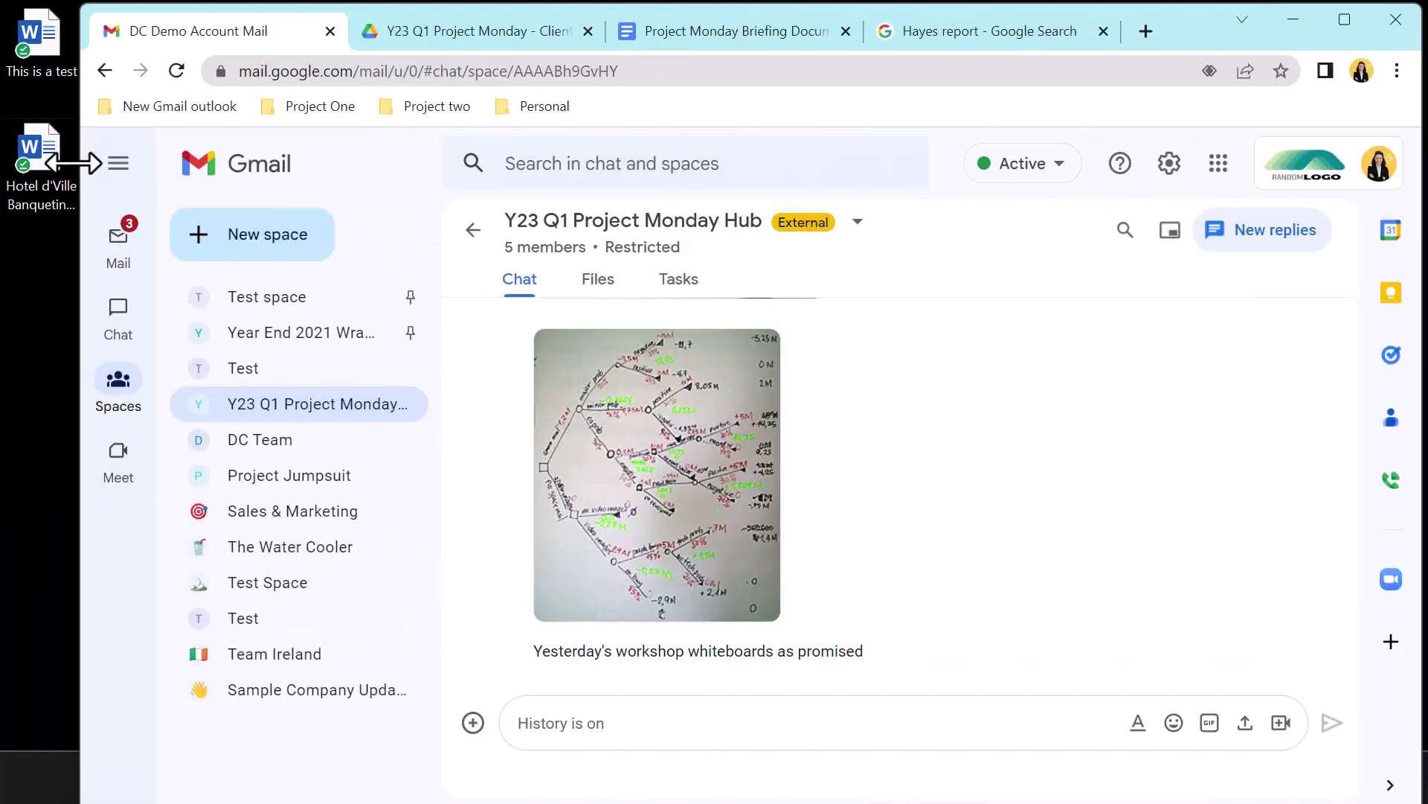
drag(64, 152, 615, 743)
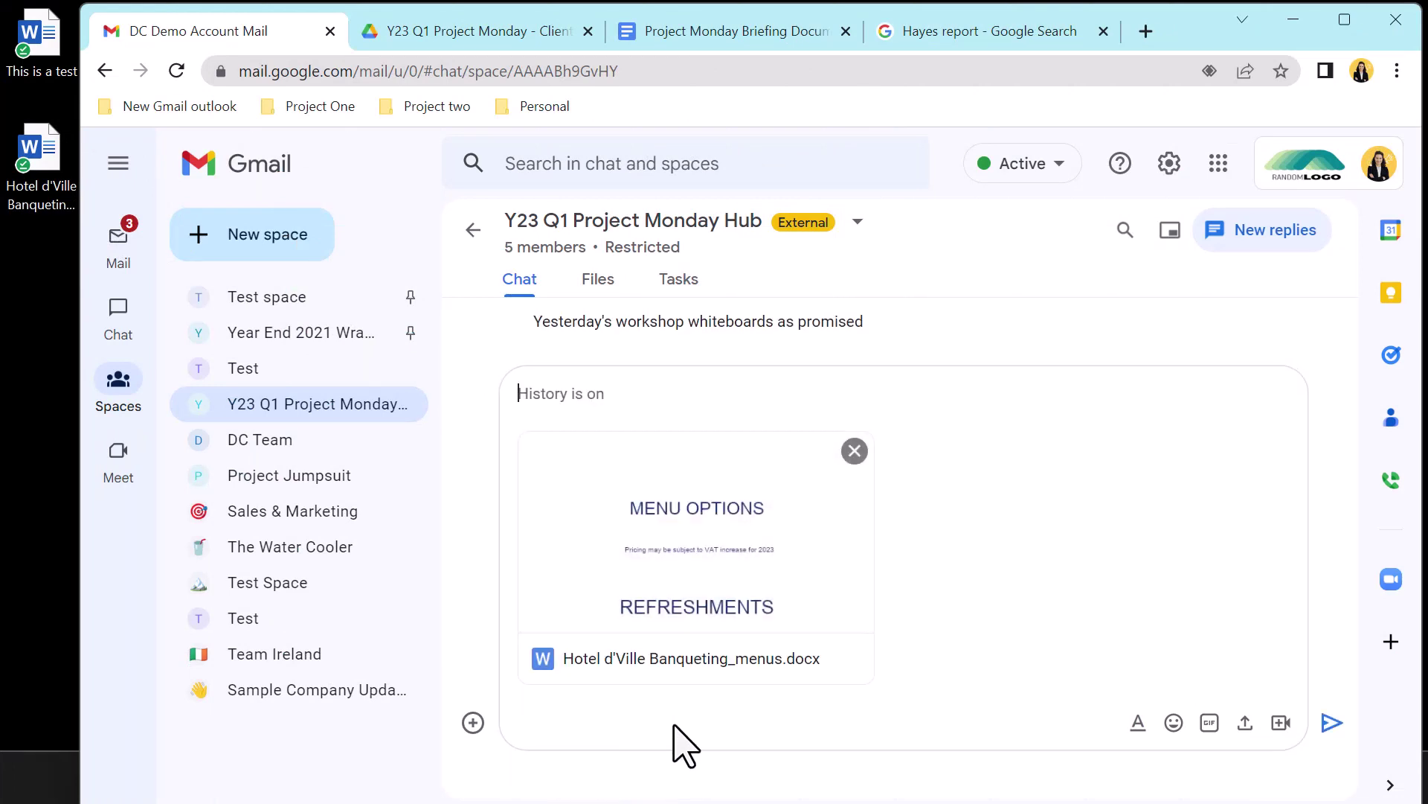
- Send the menus message with the docx attached, then preview the document and scroll through it
key(Return)
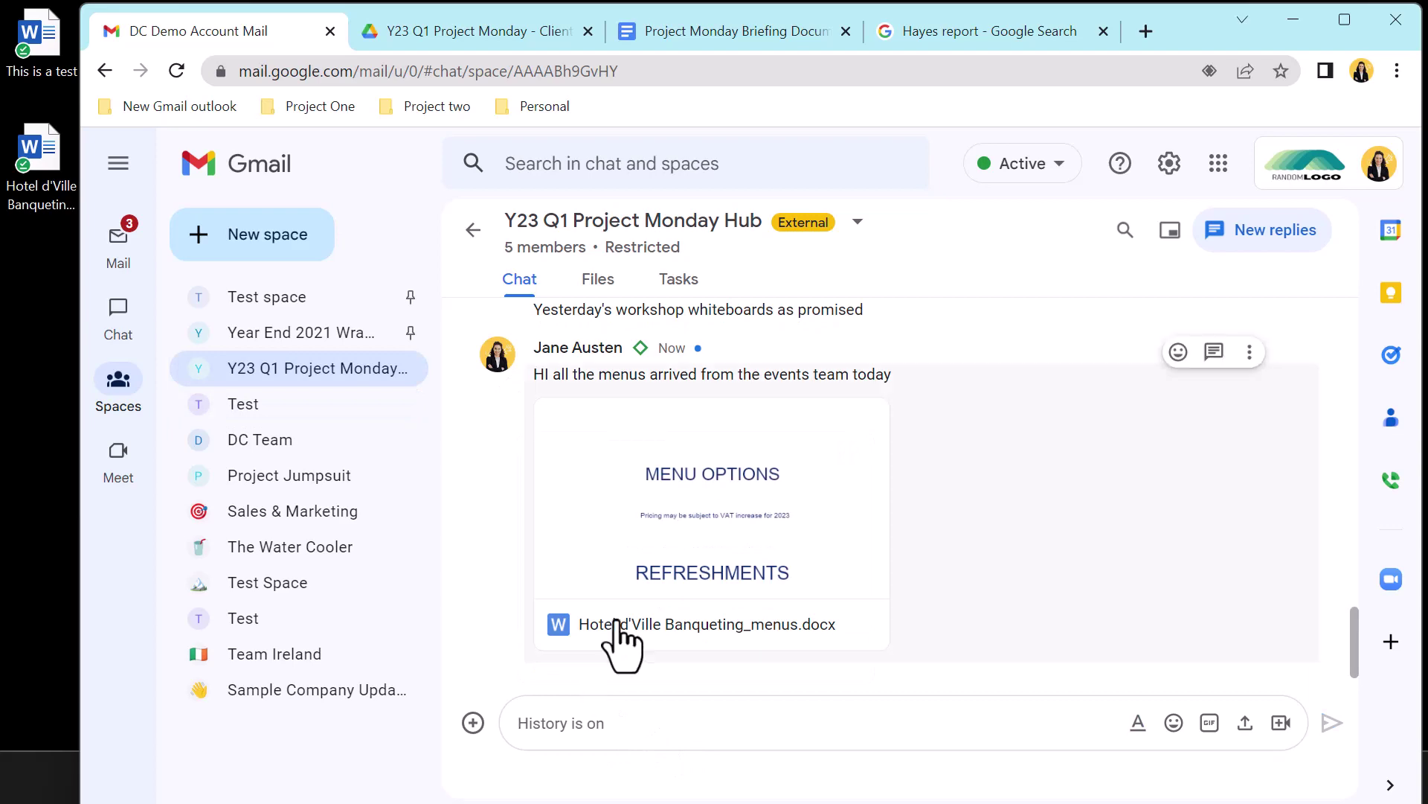
click(643, 572)
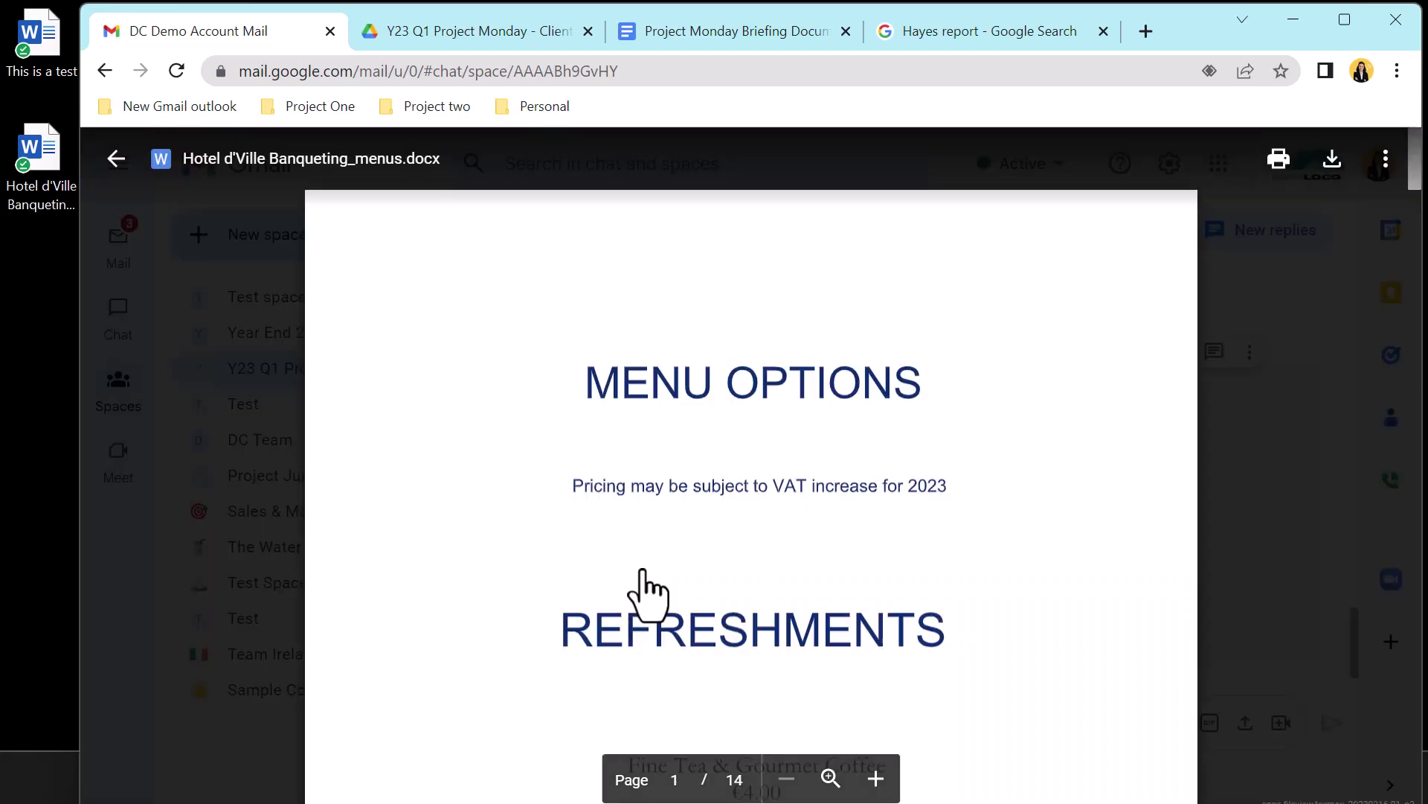
scroll(643, 573, down, 10)
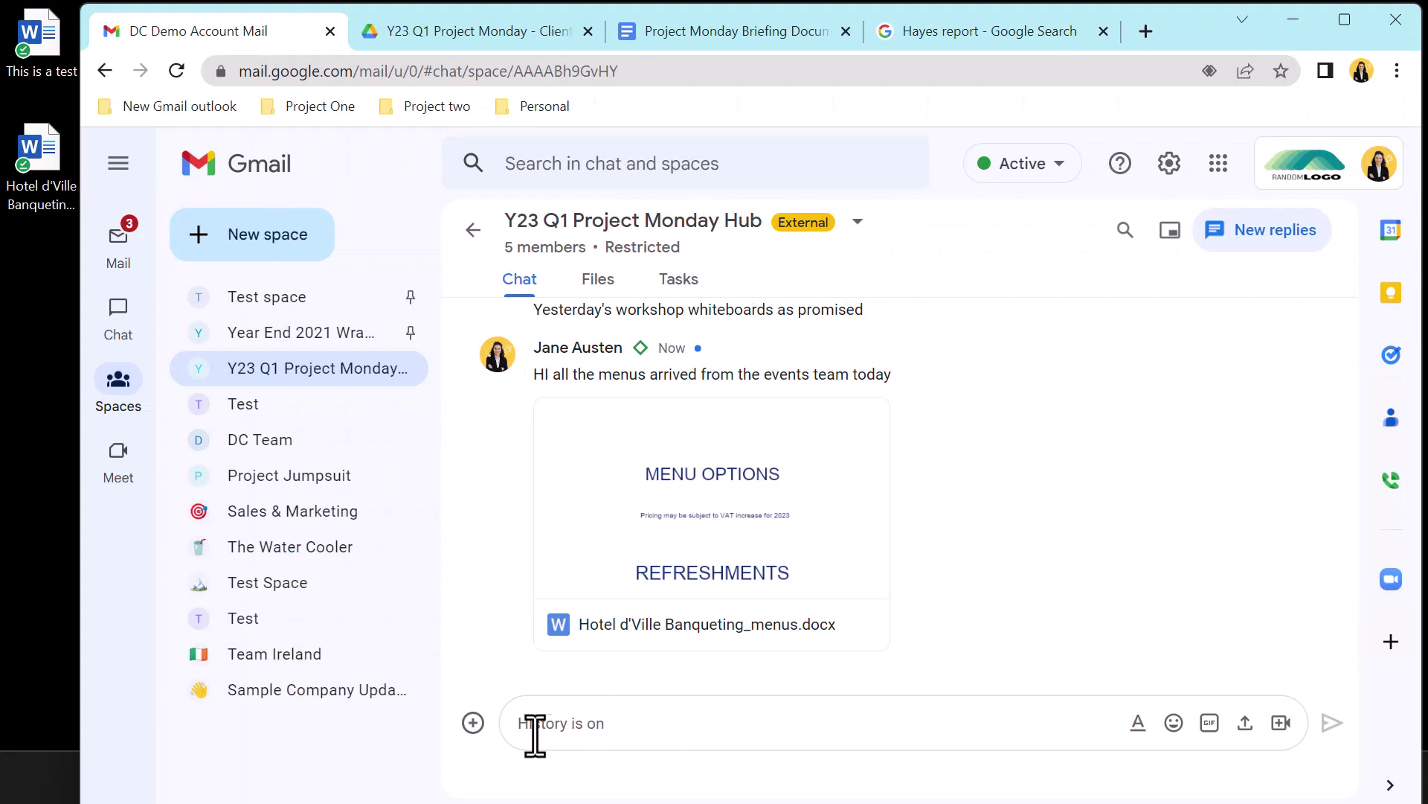
- Attach Event Plan Doc to the message from the Google Drive file picker
click(474, 722)
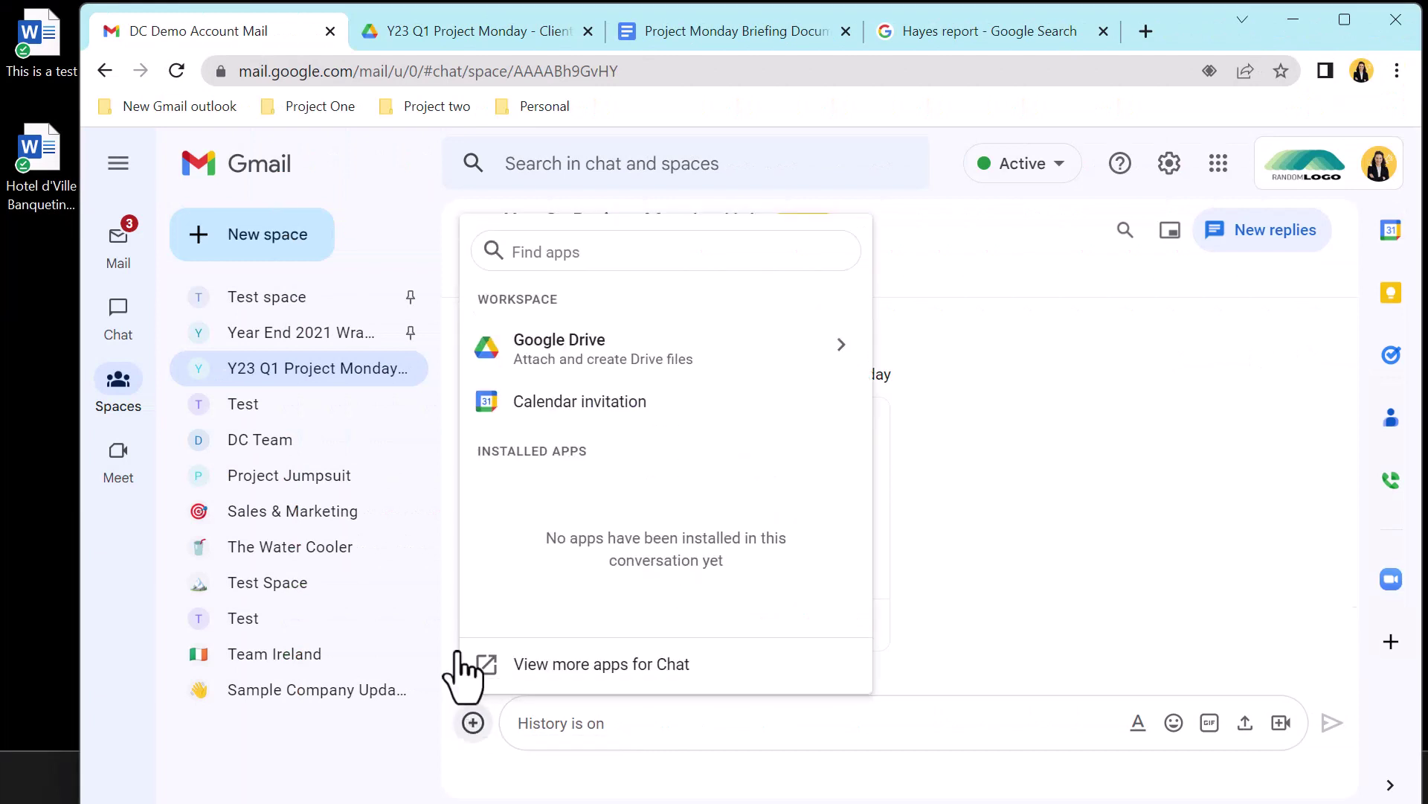
click(579, 361)
click(580, 322)
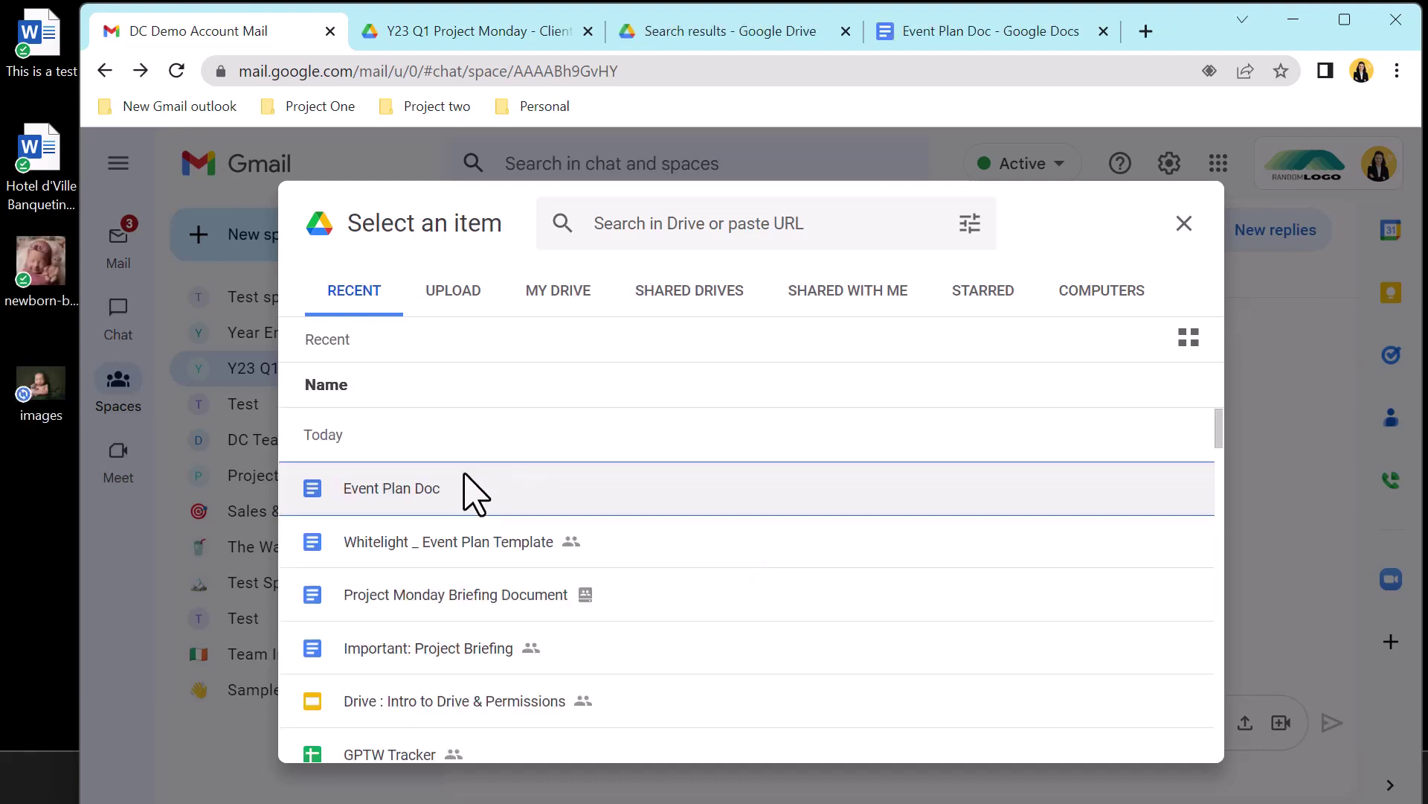
double_click(446, 490)
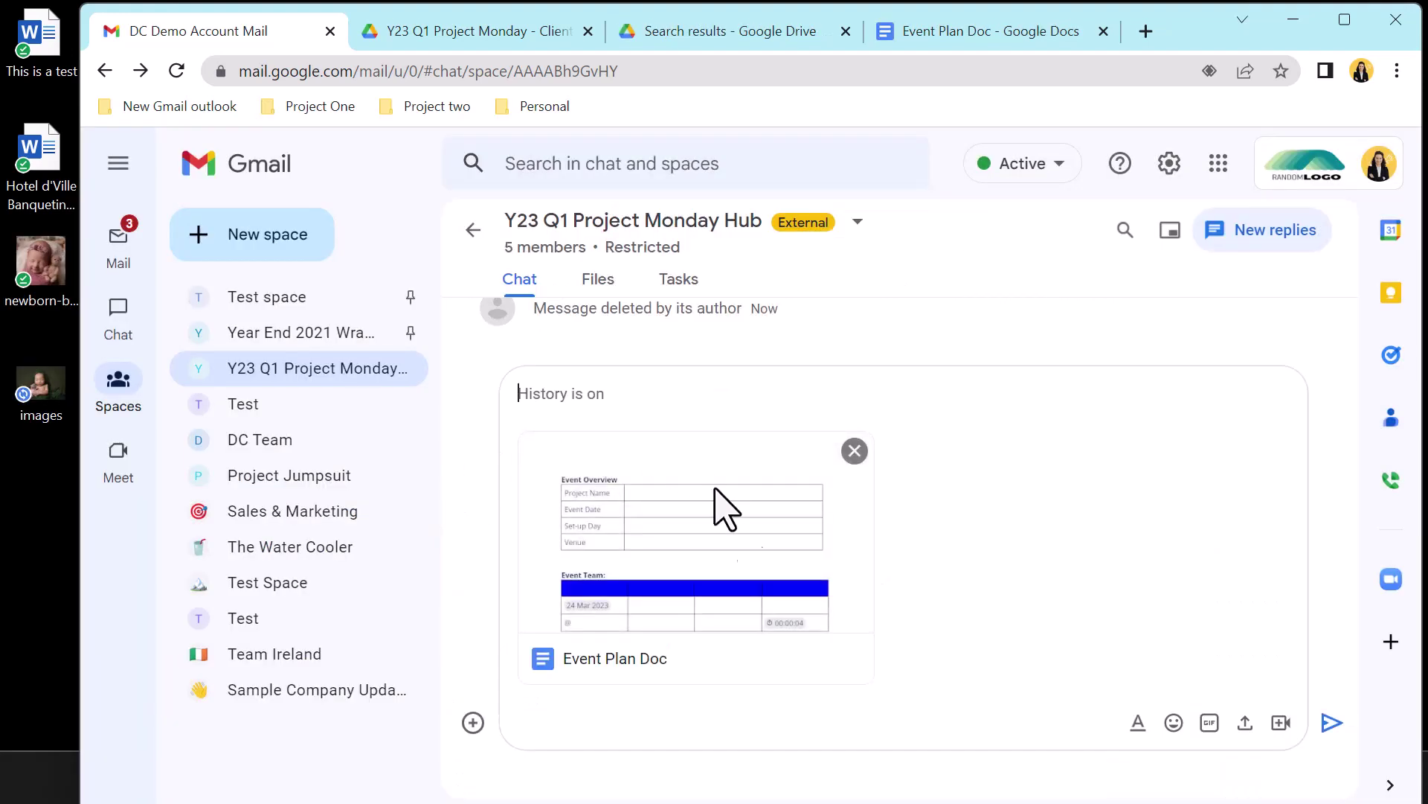
- Send Event Plan Doc, keeping Commenter access for space members
click(1331, 722)
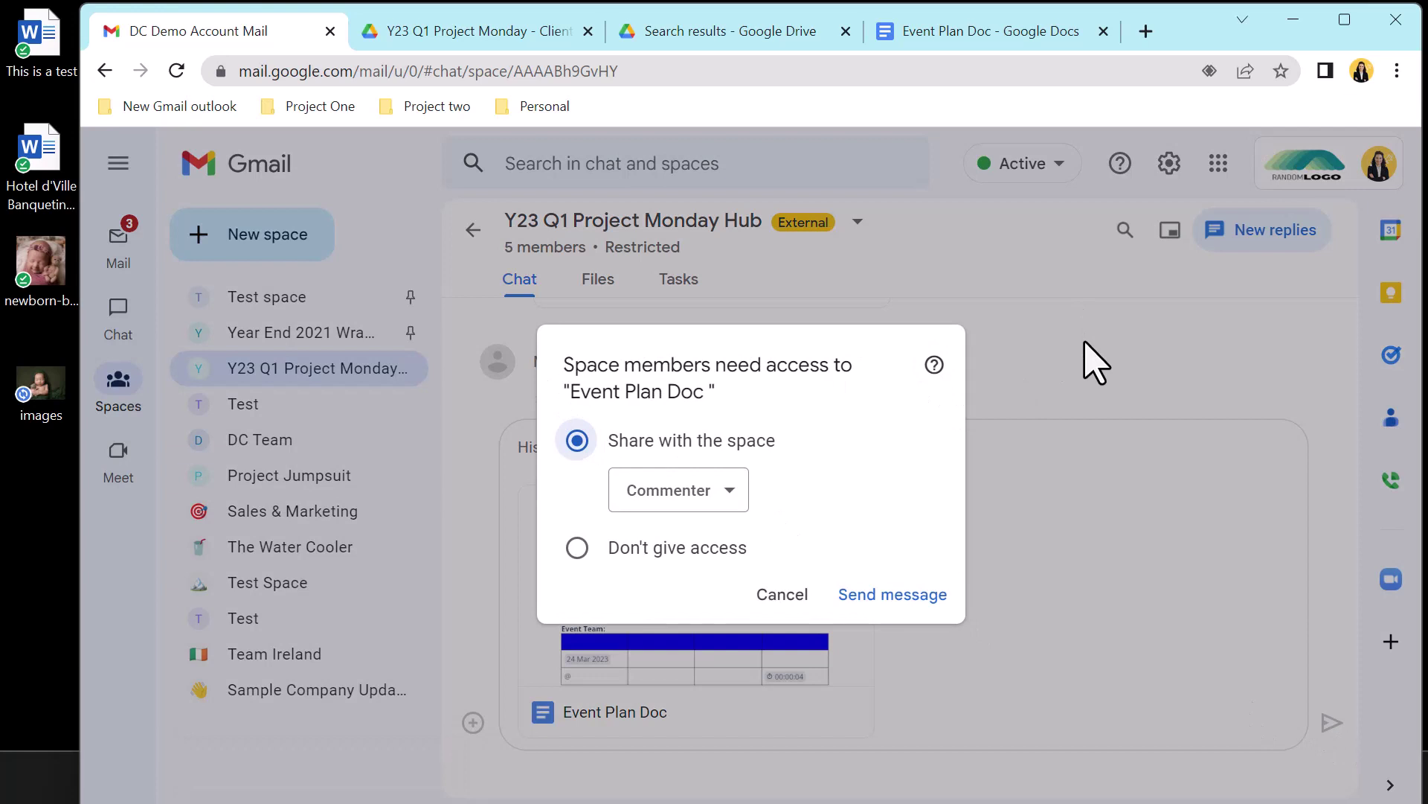
click(735, 501)
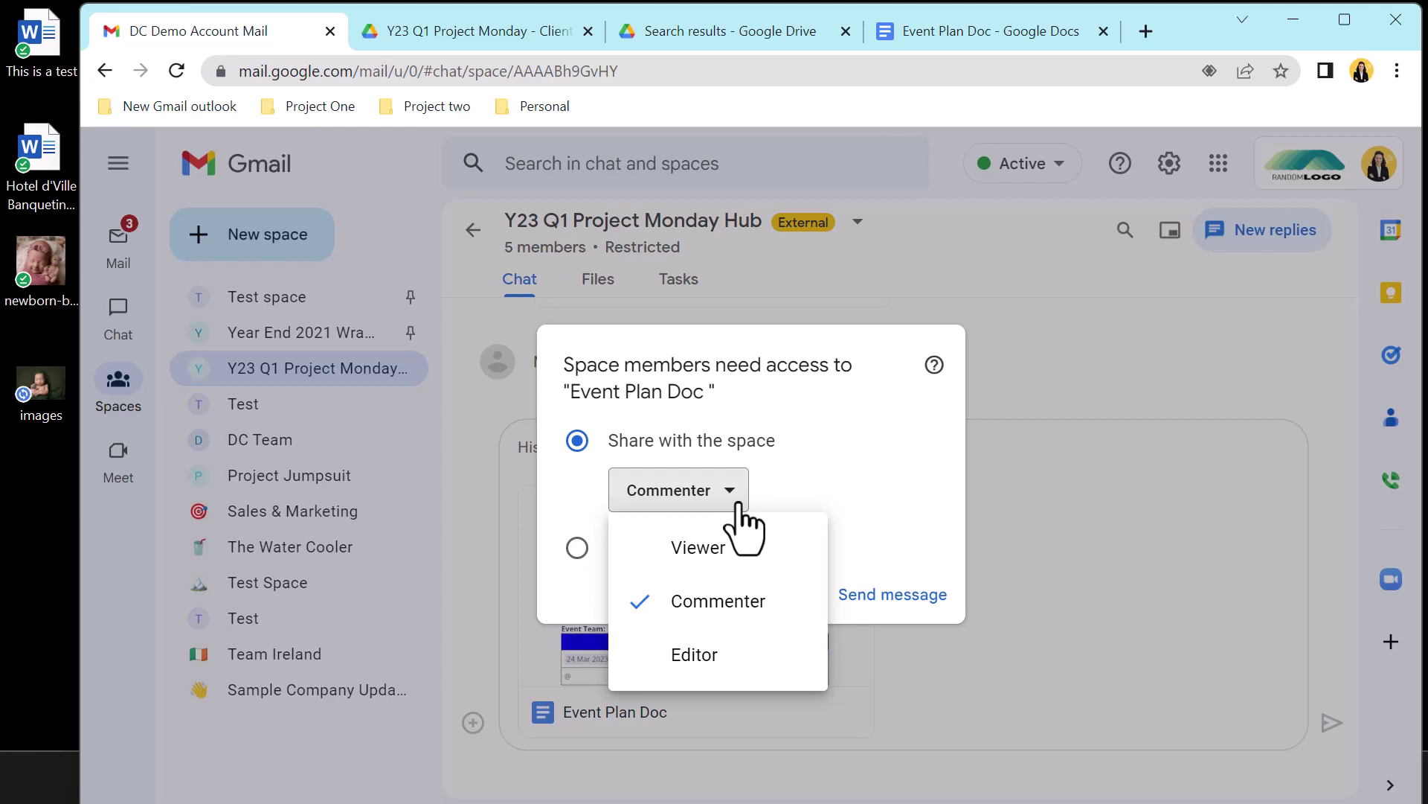
click(738, 505)
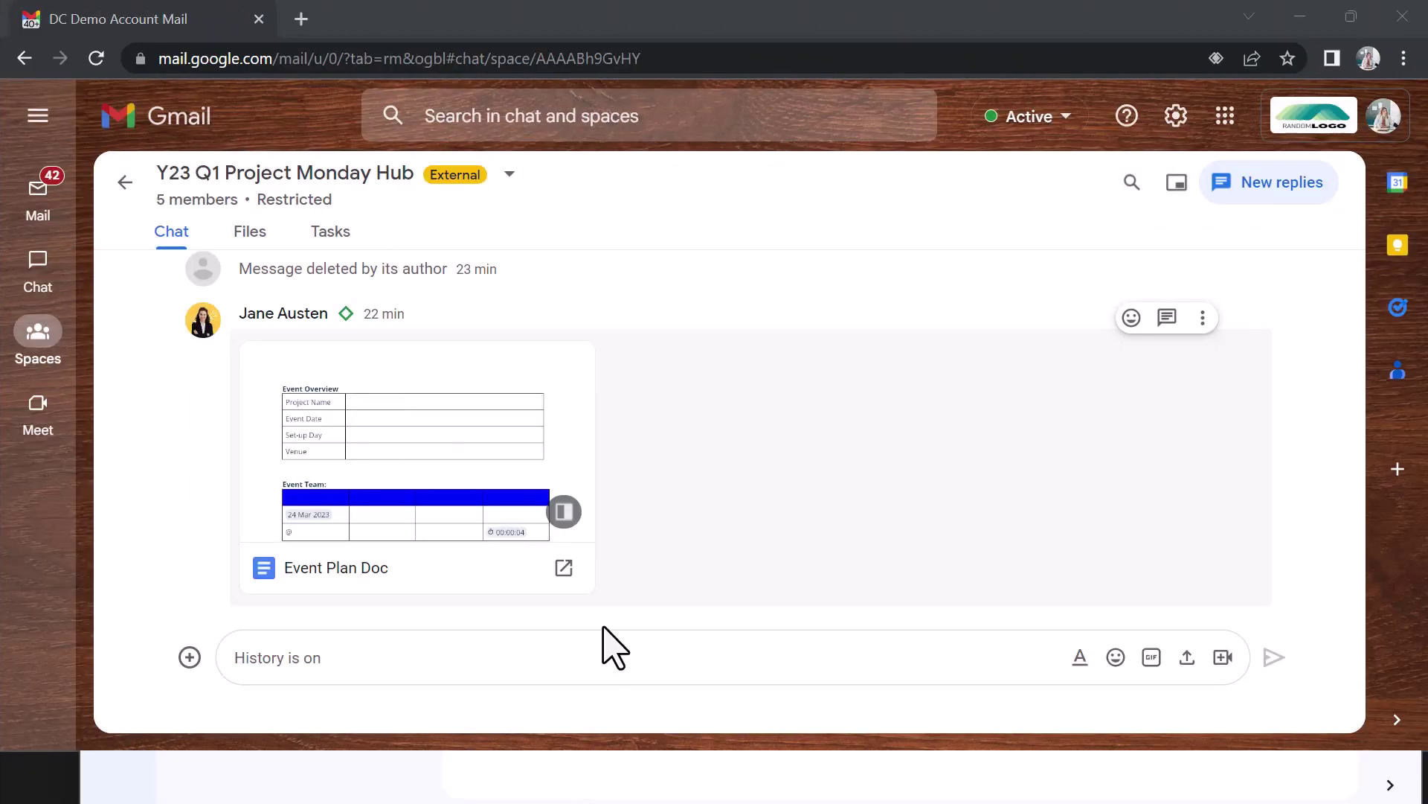
- Open Event Plan Doc beside the chat and enter 'Project monday' as the Project Name
click(564, 514)
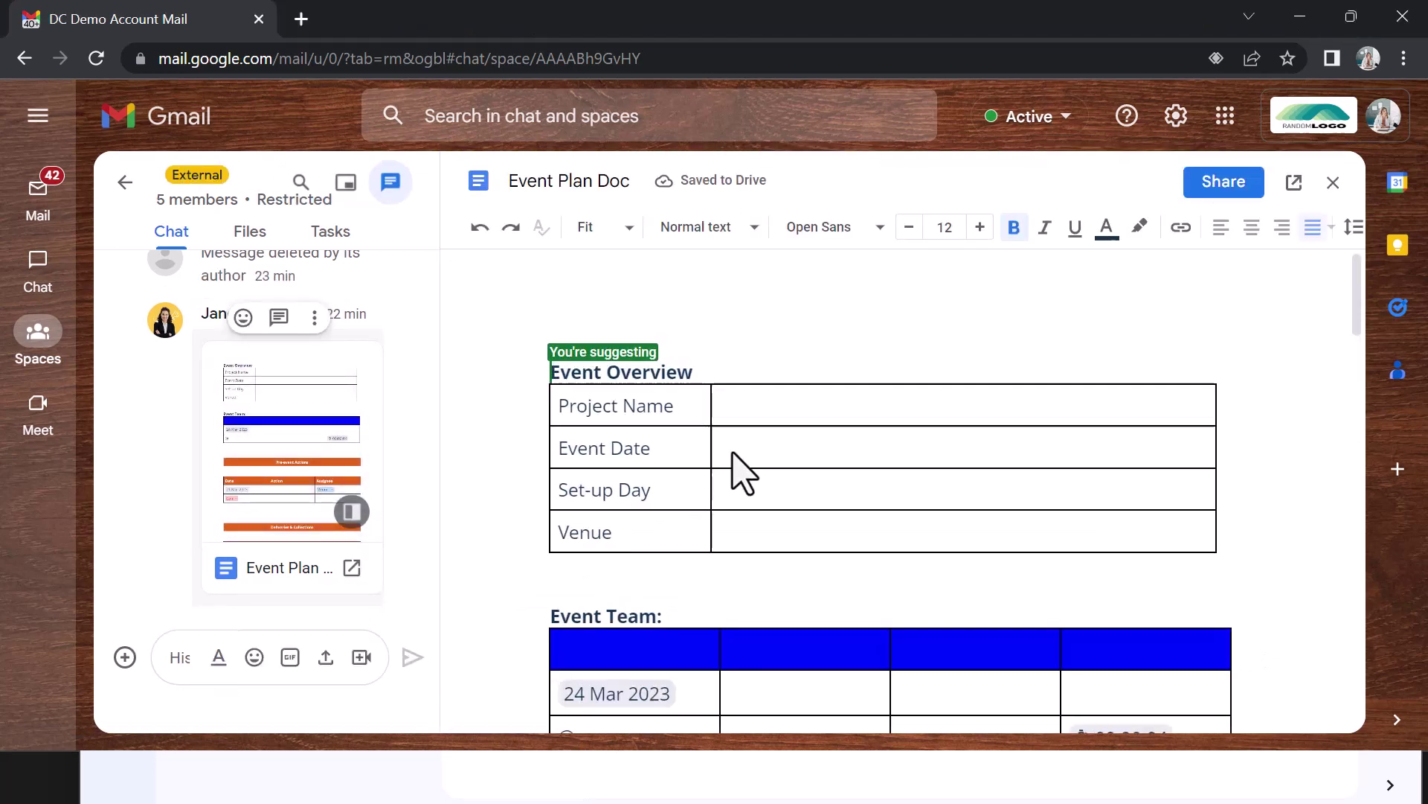
click(861, 409)
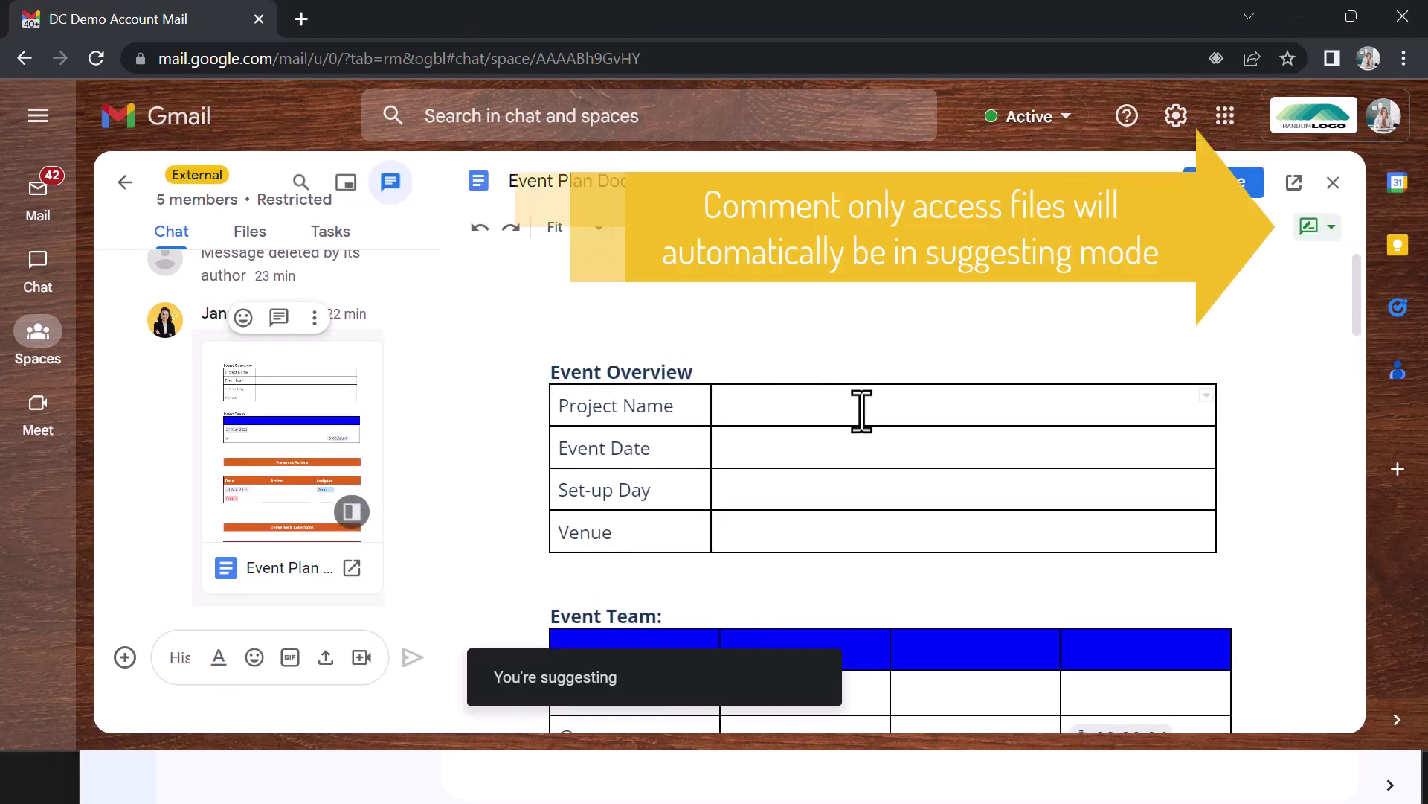
text(Project)
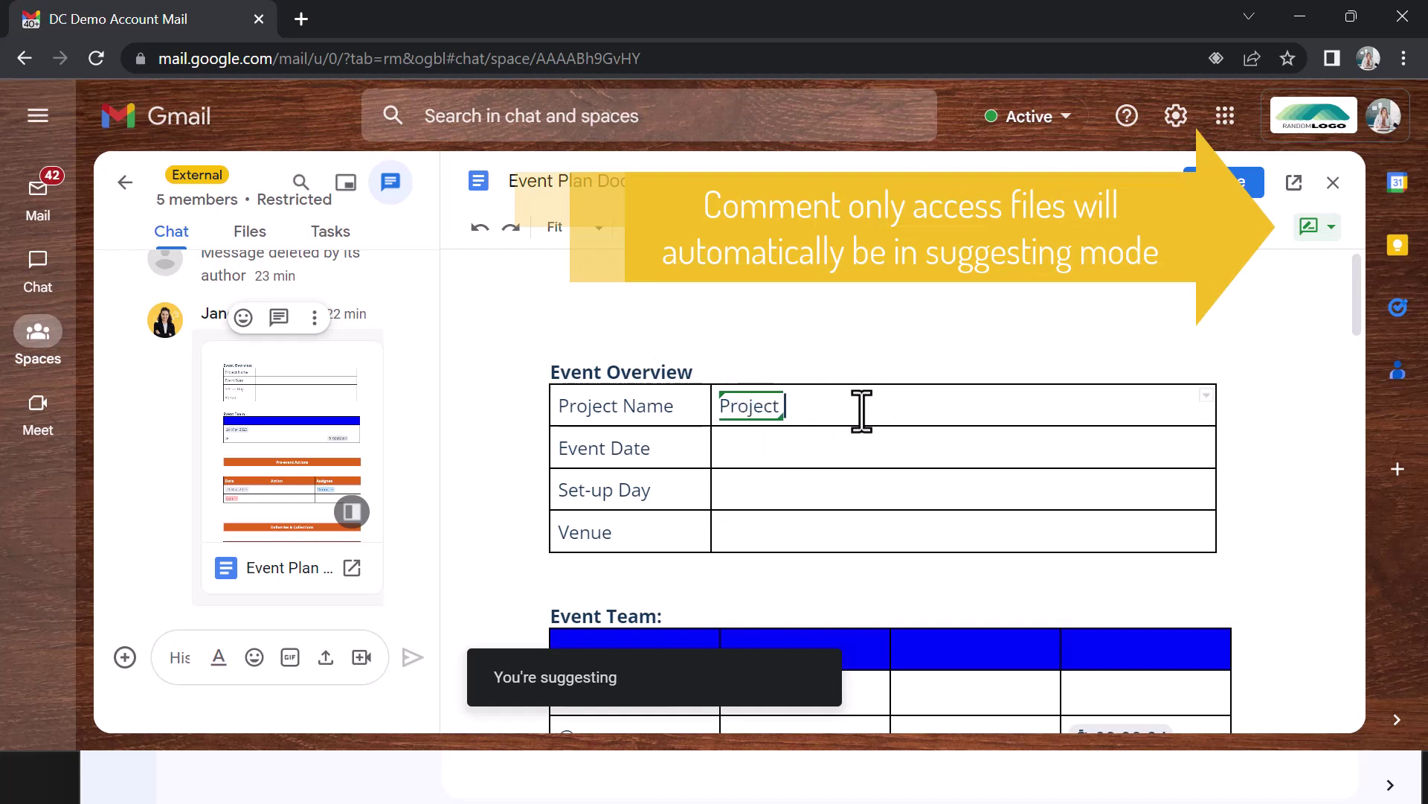
text( monday)
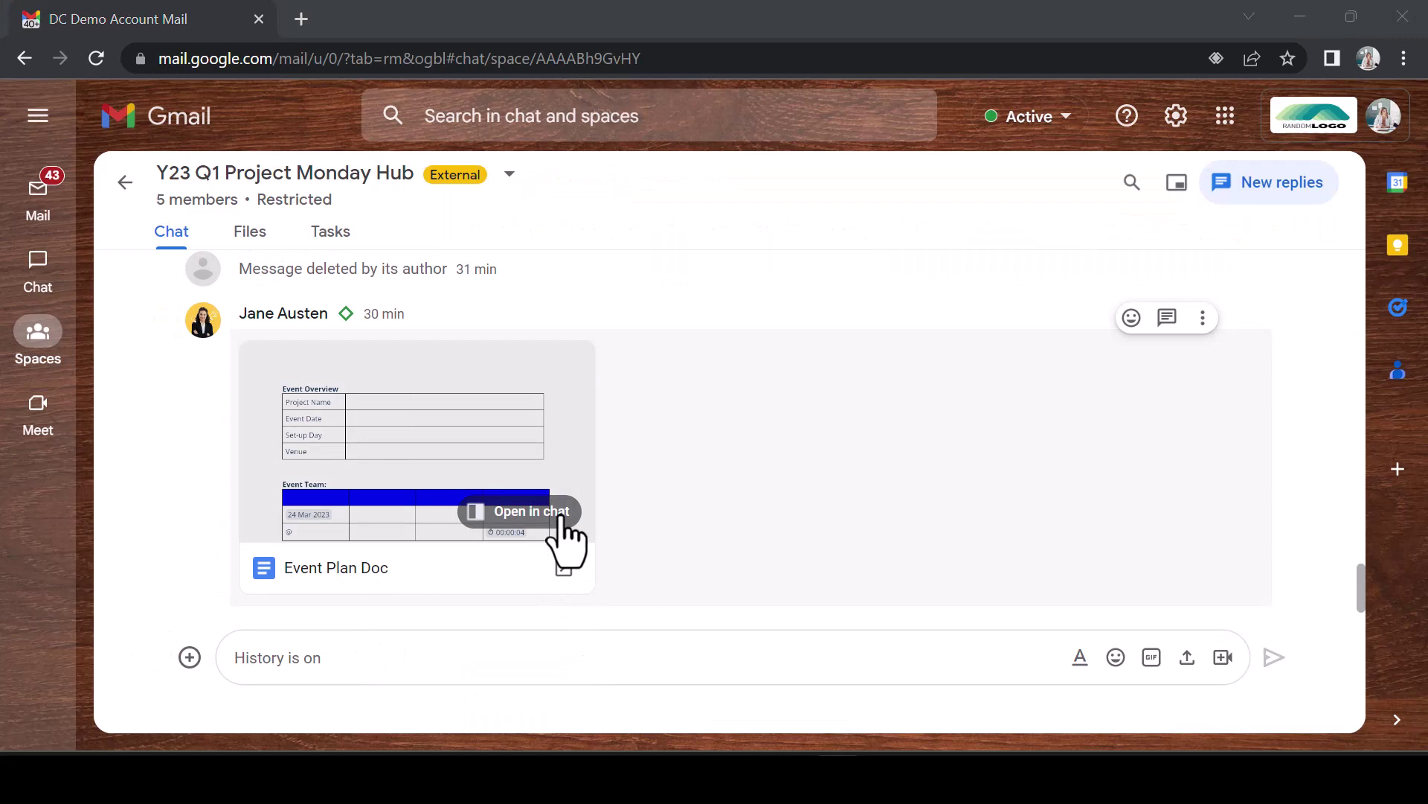
- Enter 23/02/2024 as the Event Date and review who the document is shared with
click(560, 515)
click(814, 450)
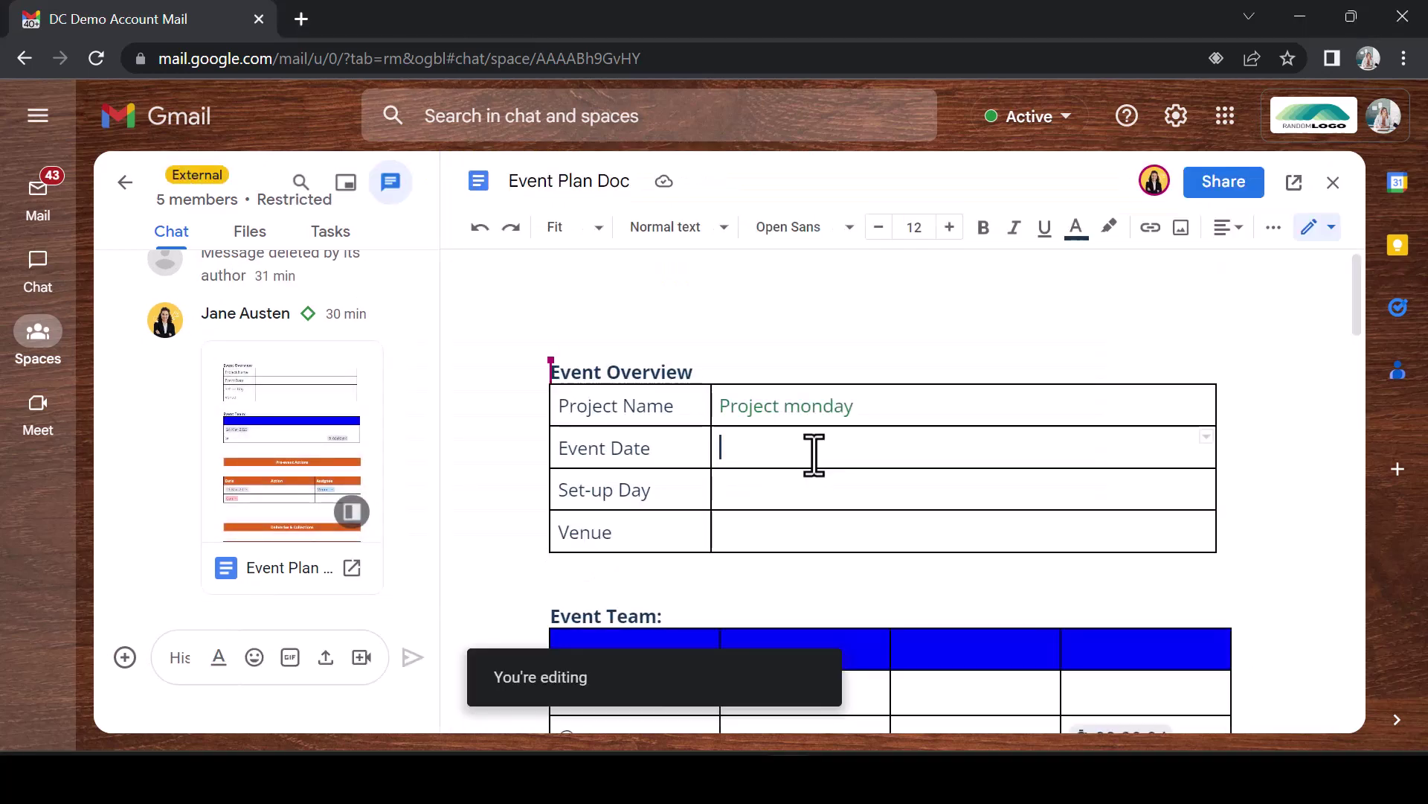
text(23/02)
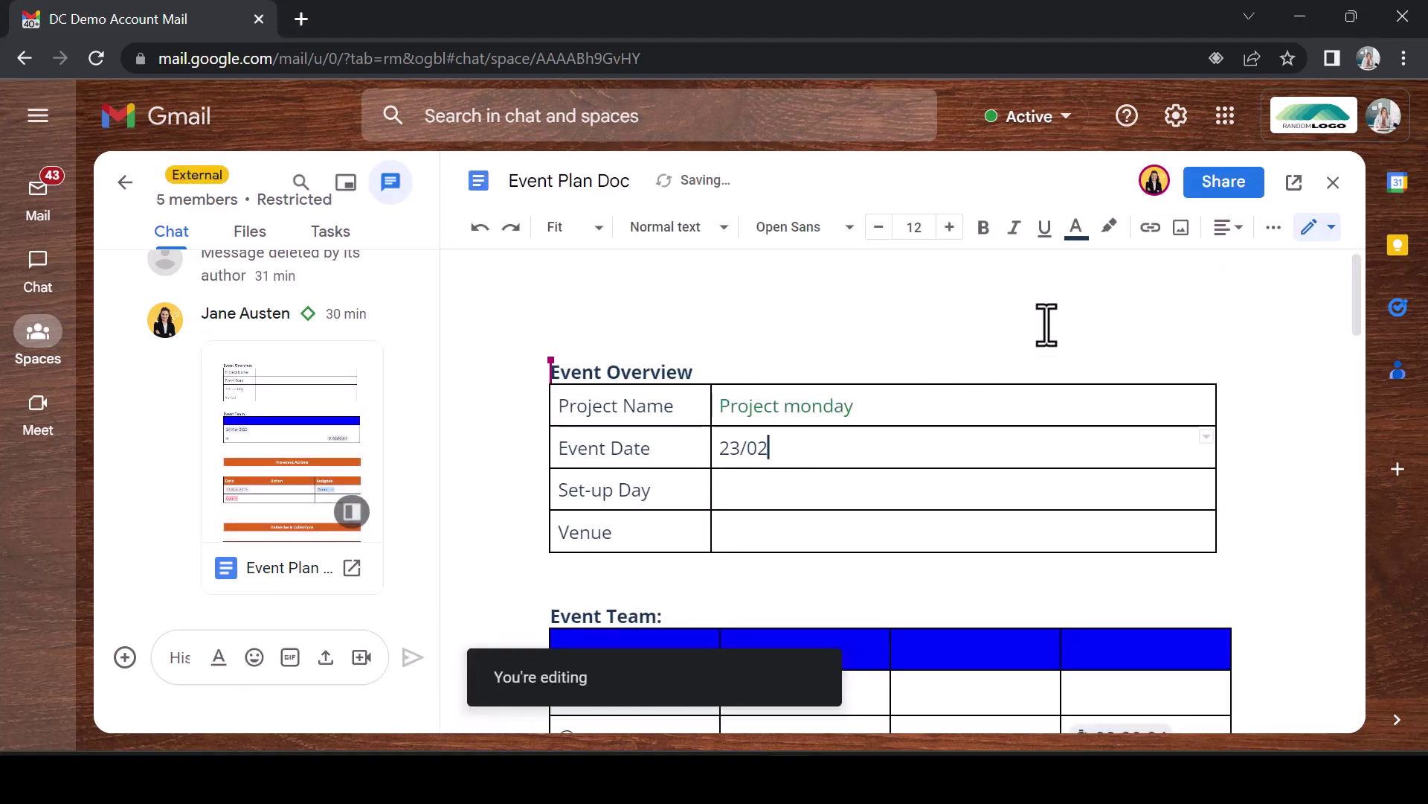
text(/2024)
click(1224, 182)
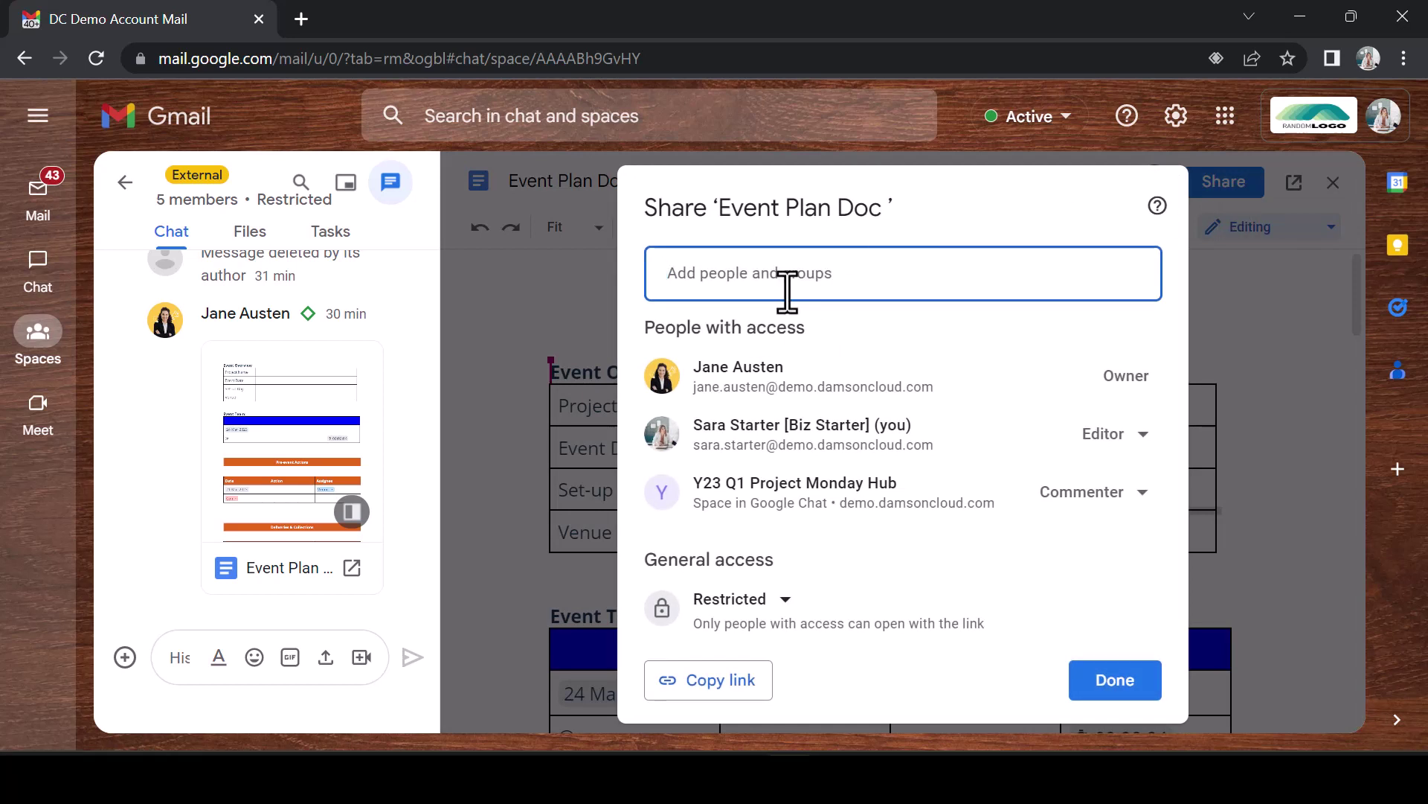
click(1098, 681)
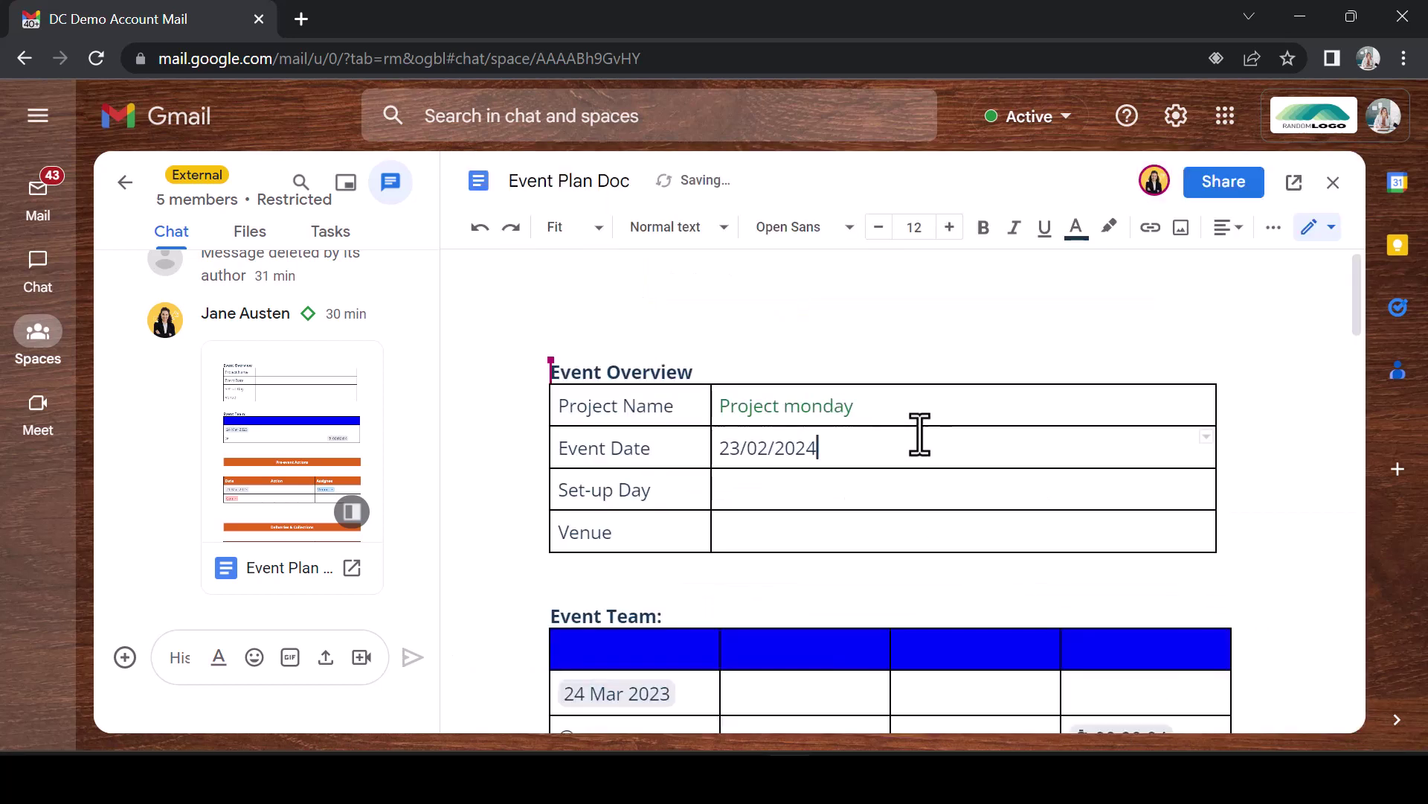
click(944, 510)
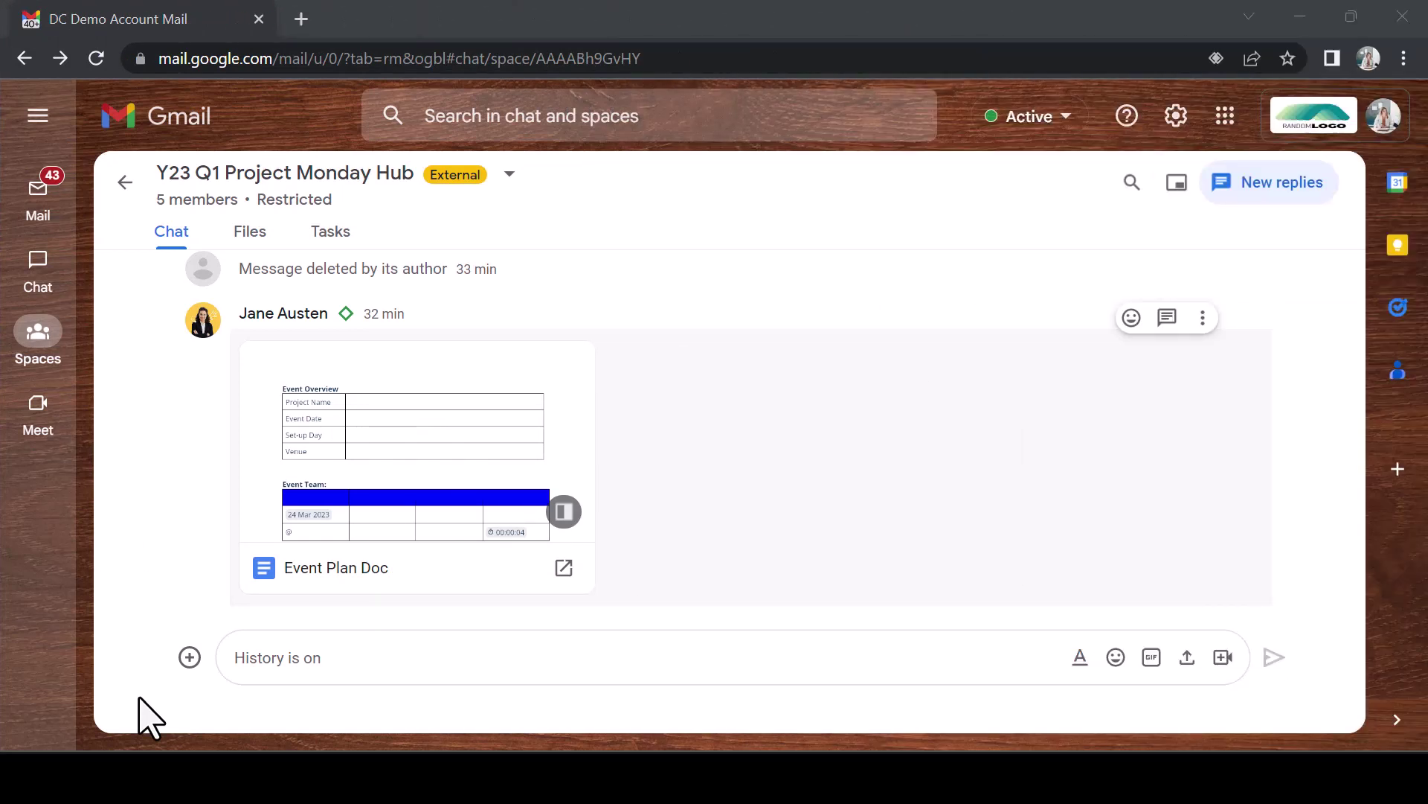
- Create the Google Doc 'Project Monday _ Design notes' shared with the space and paste in starter text
click(189, 658)
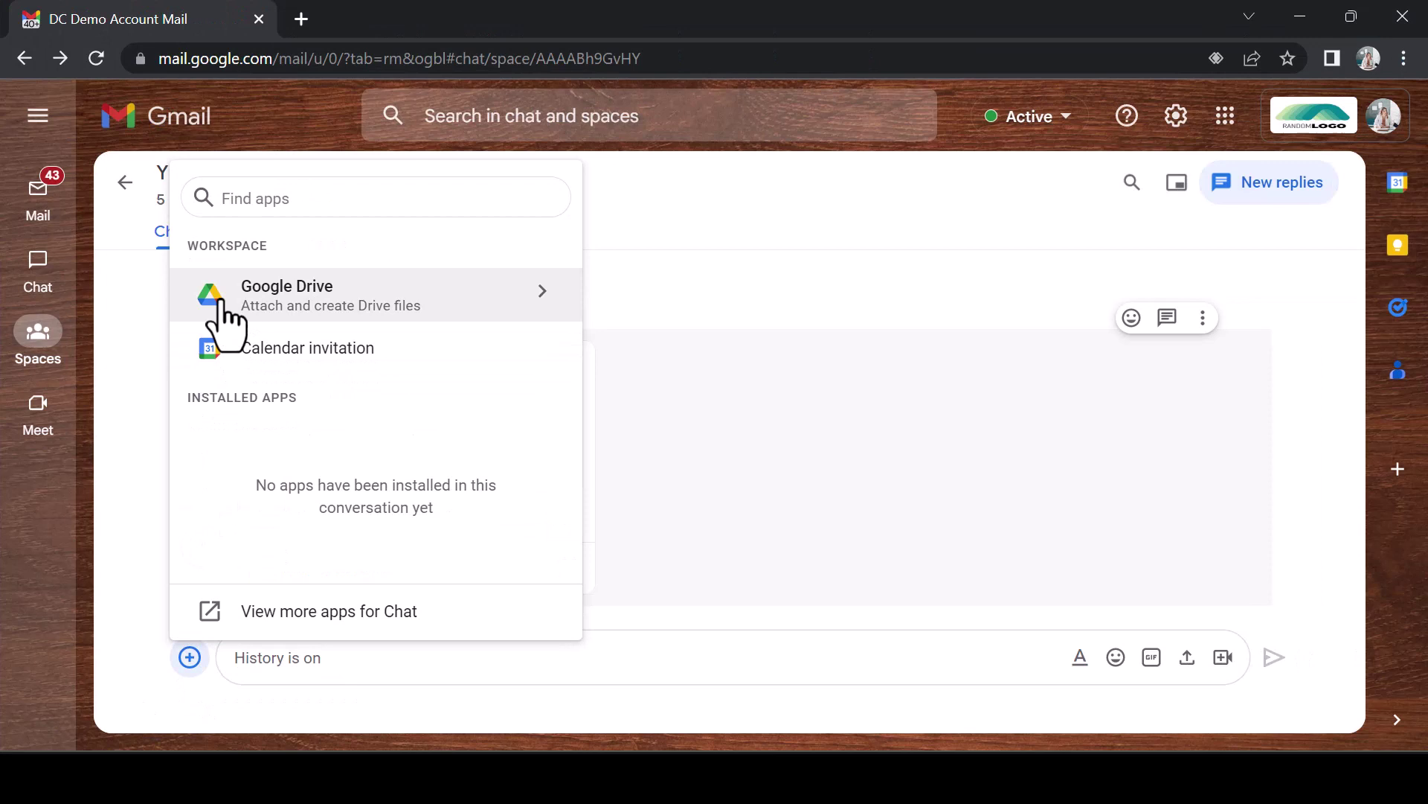
click(511, 299)
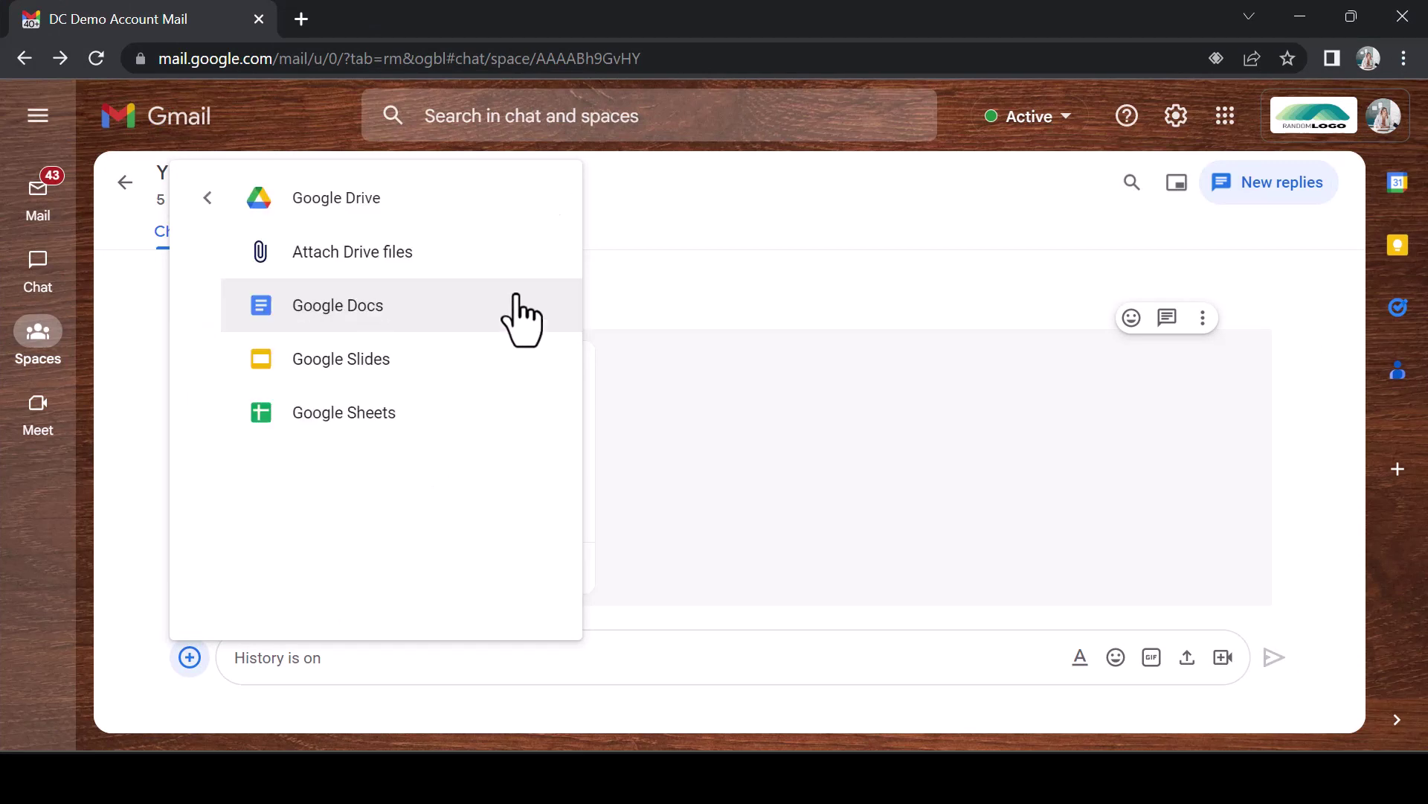
click(430, 325)
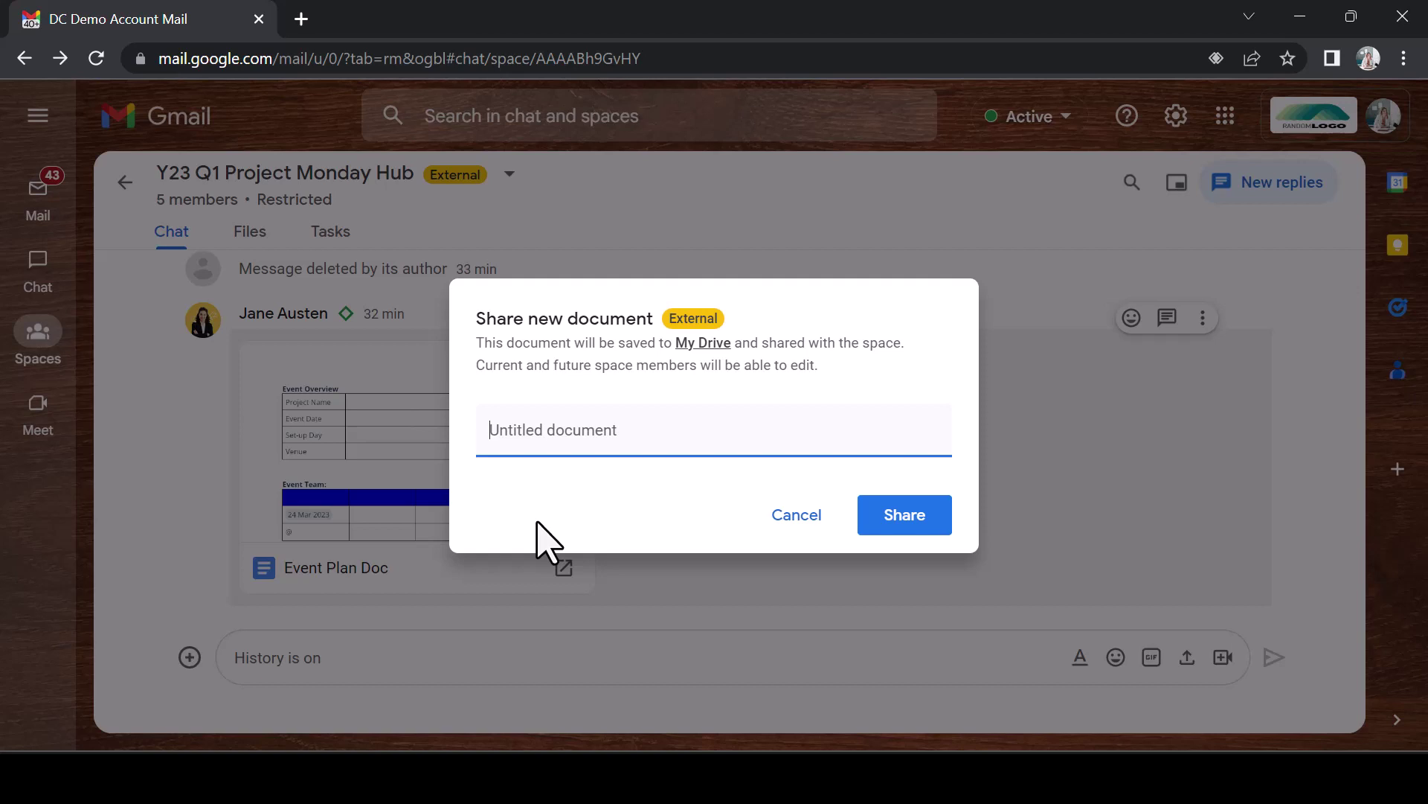
text(Project Monday )
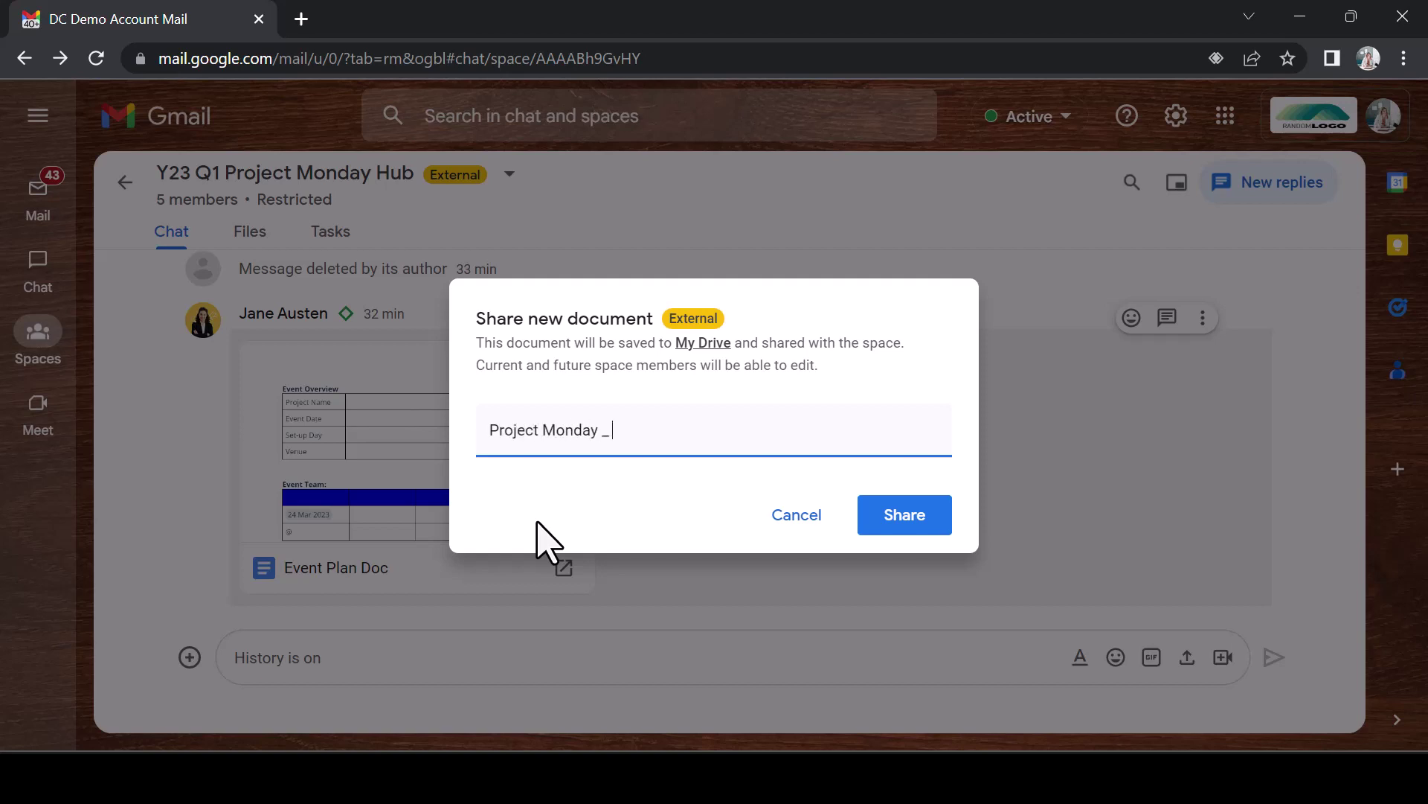
text(_ Design notes)
key(Return)
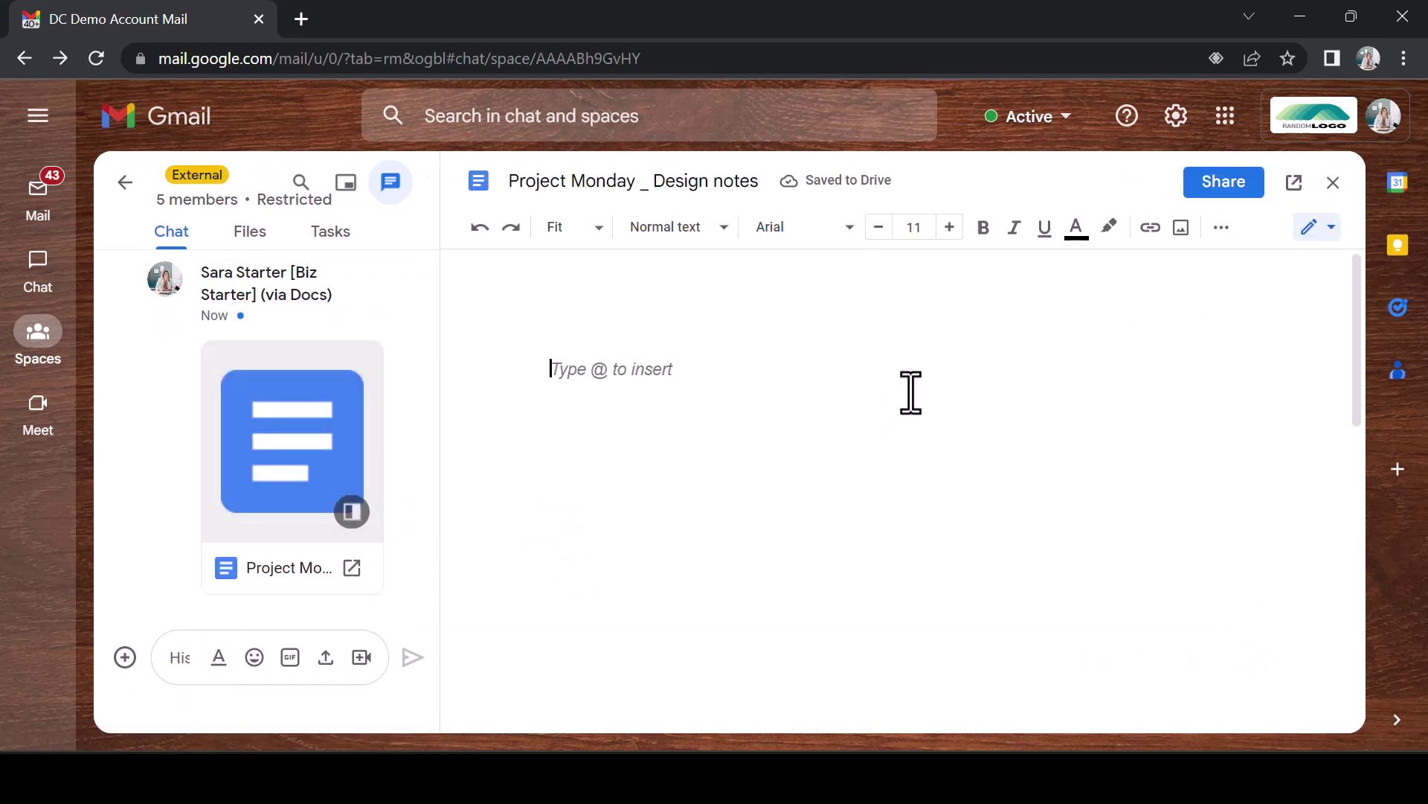
text(You can start to type here)
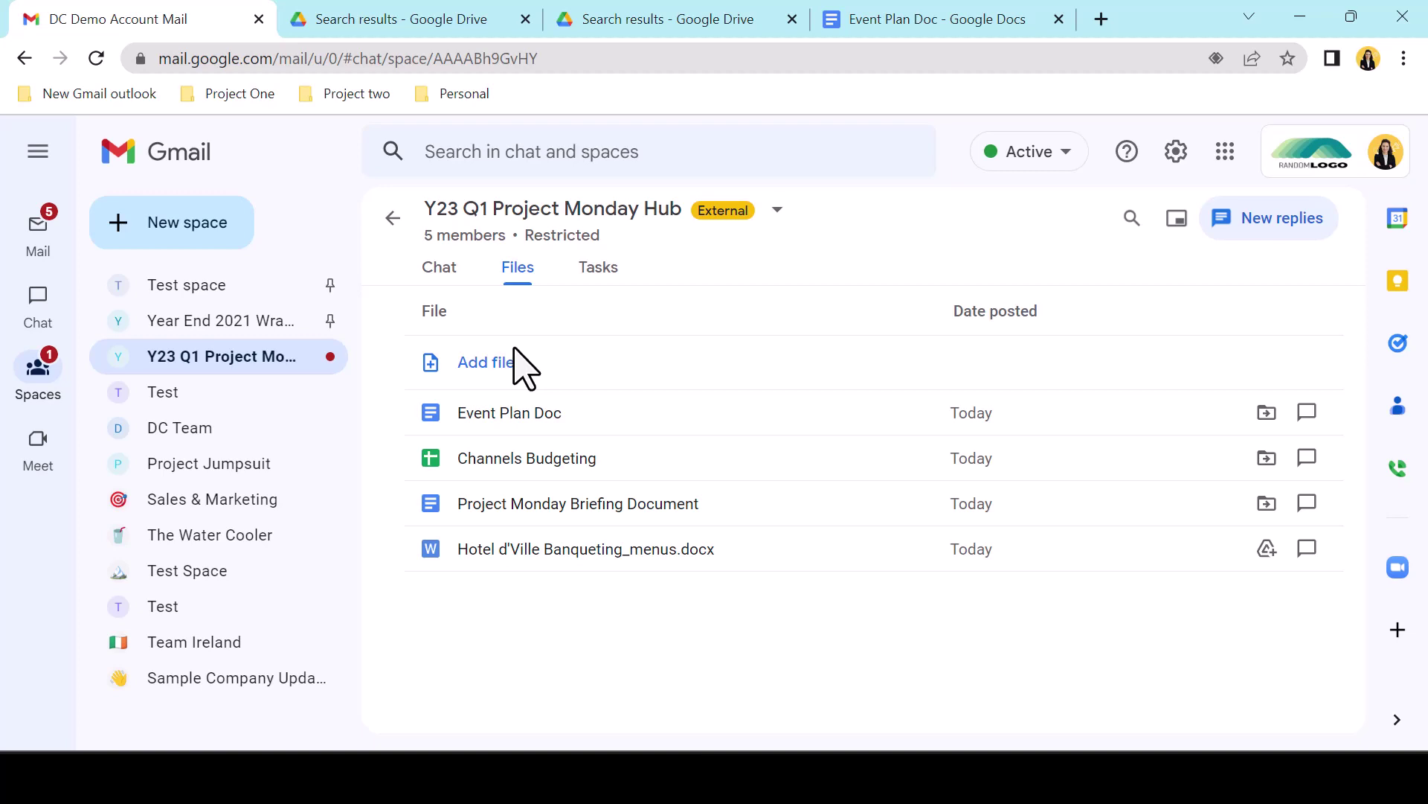
- Filter the Drive files by file type when adding a Drive file to the space
click(511, 360)
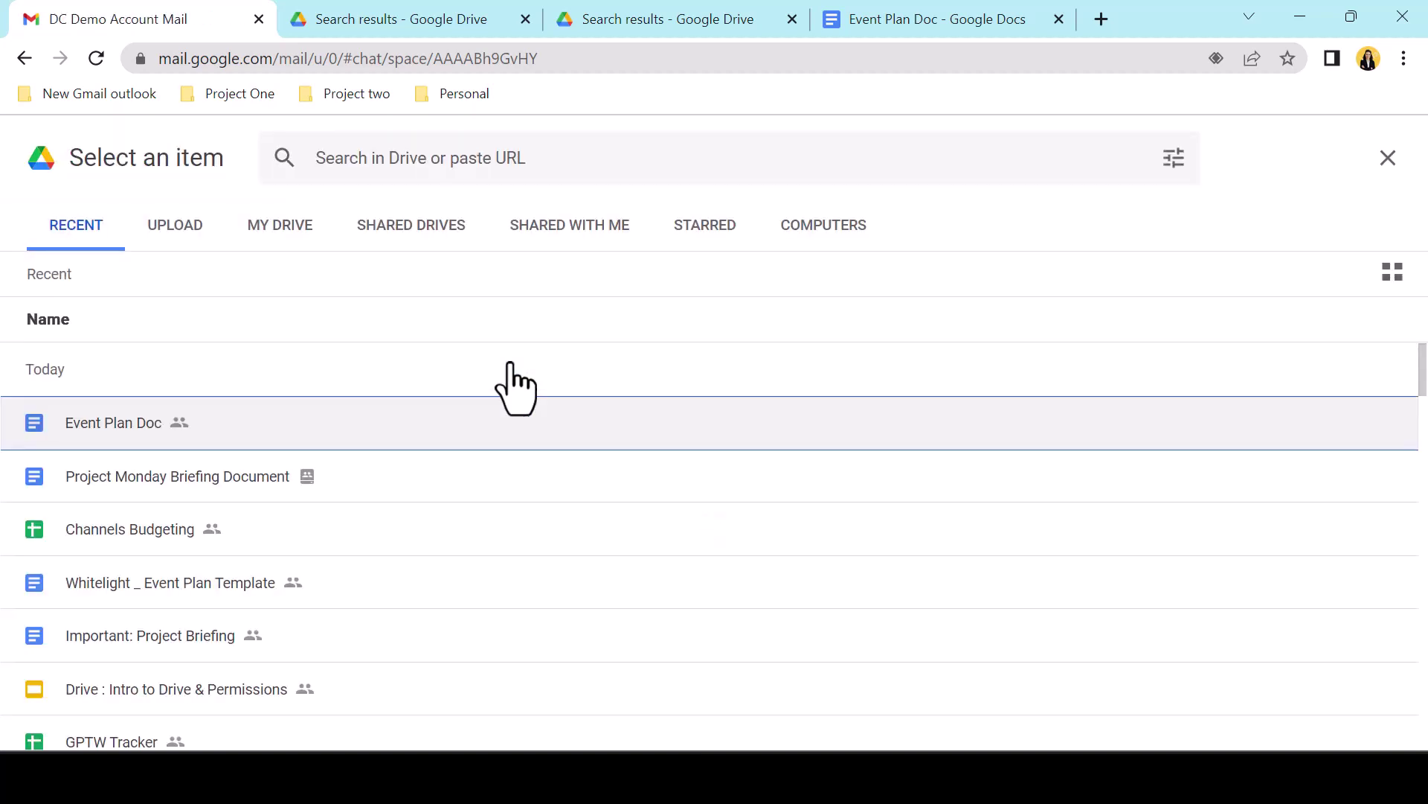
click(479, 159)
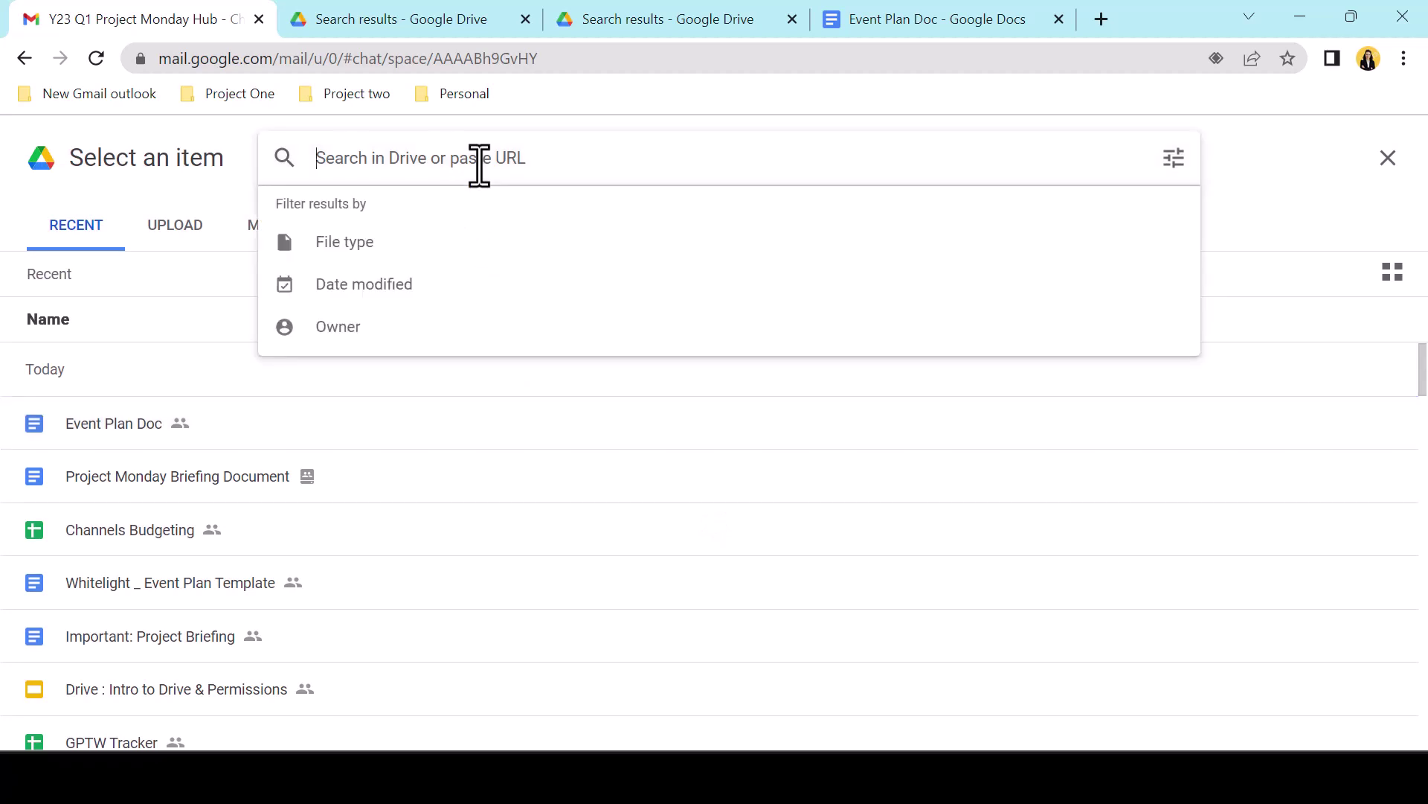
click(443, 246)
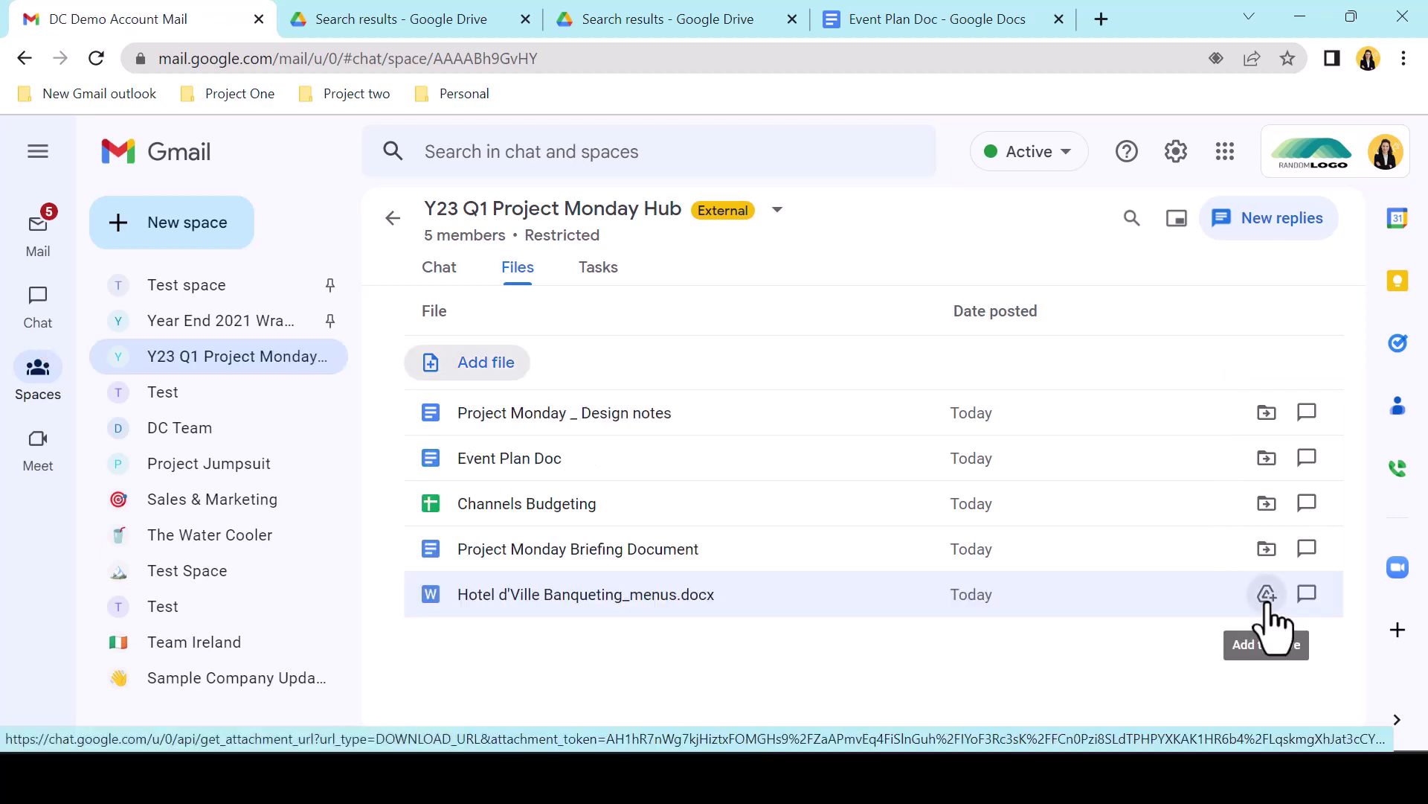
- Save the banqueting menus docx into a Client Projects project folder, then show the Briefing Document's message
click(1268, 599)
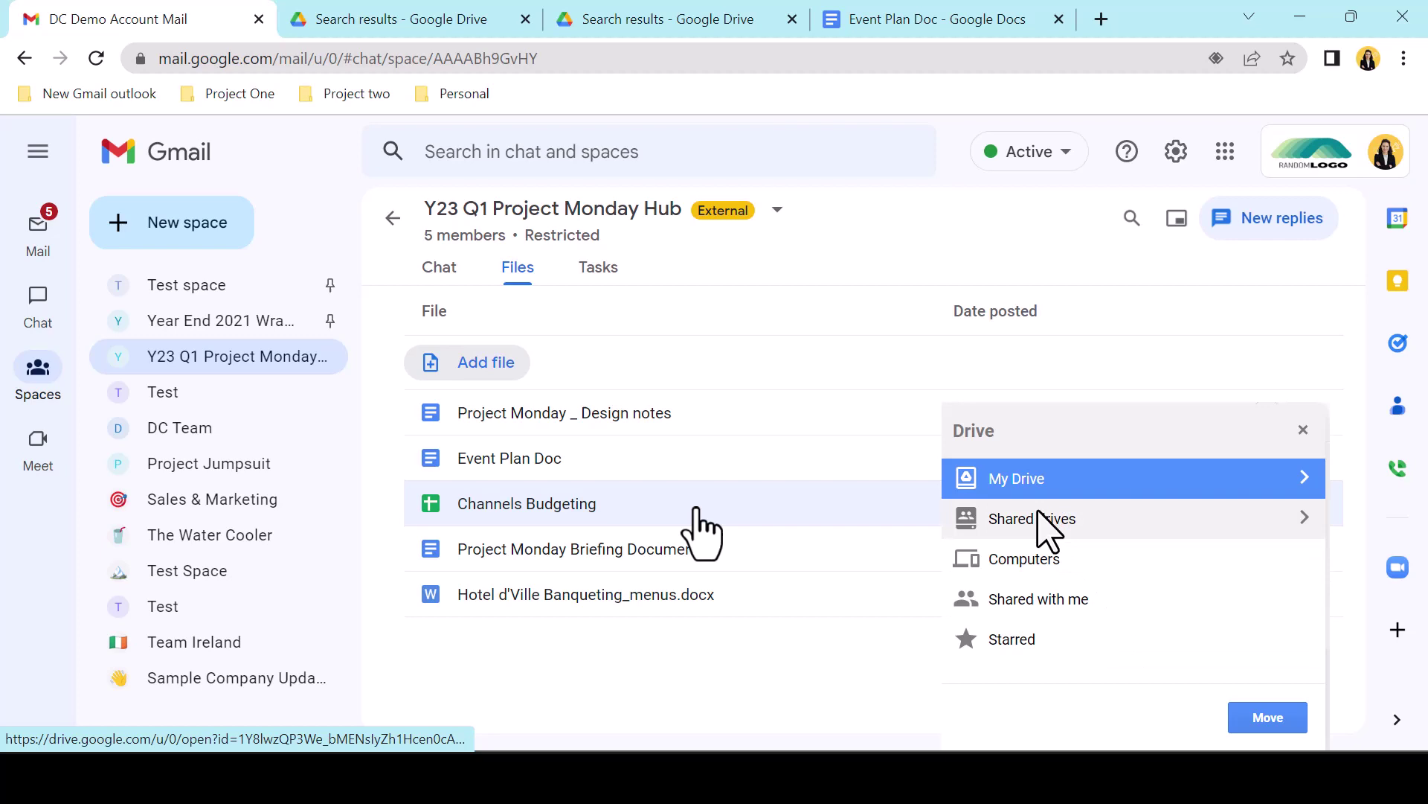
click(1039, 514)
click(1039, 515)
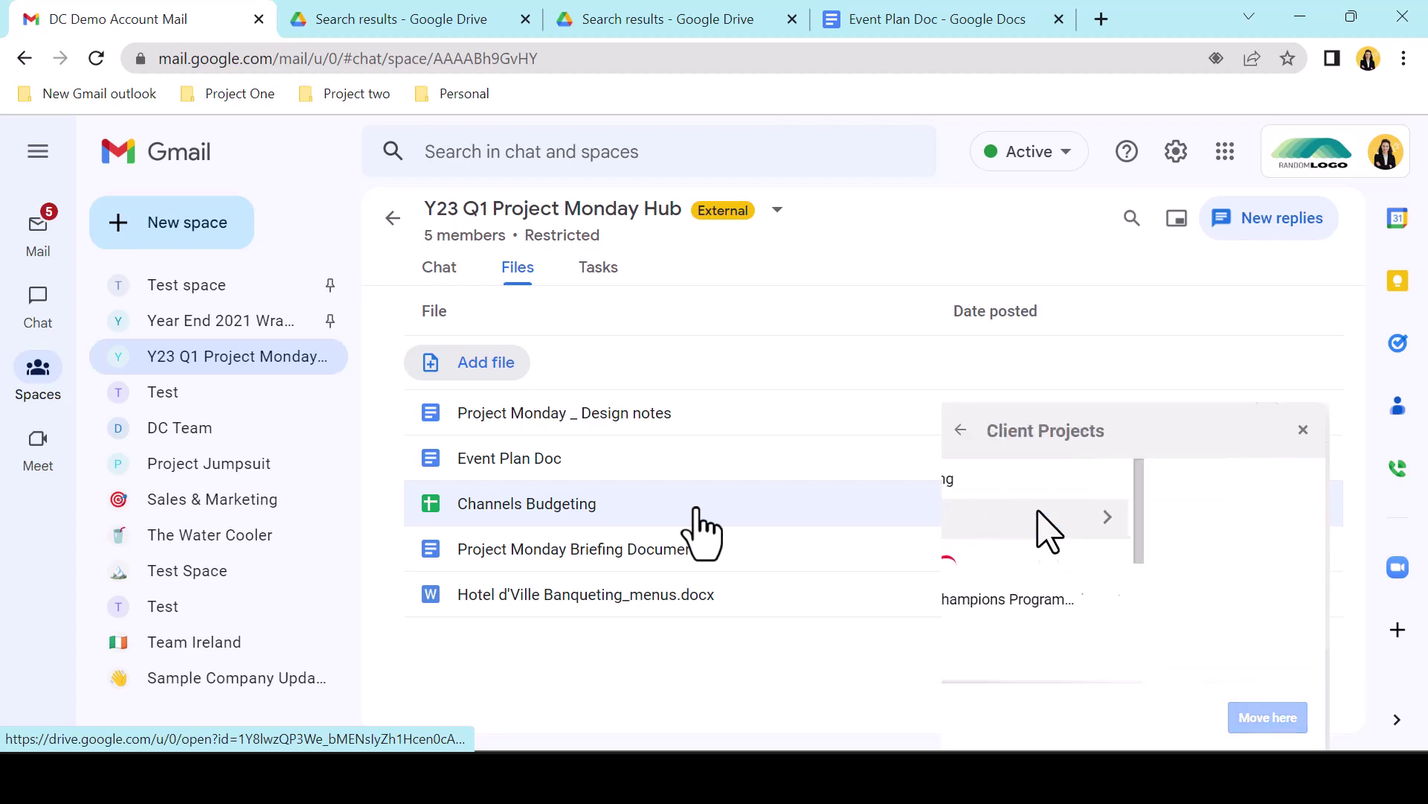
click(1040, 515)
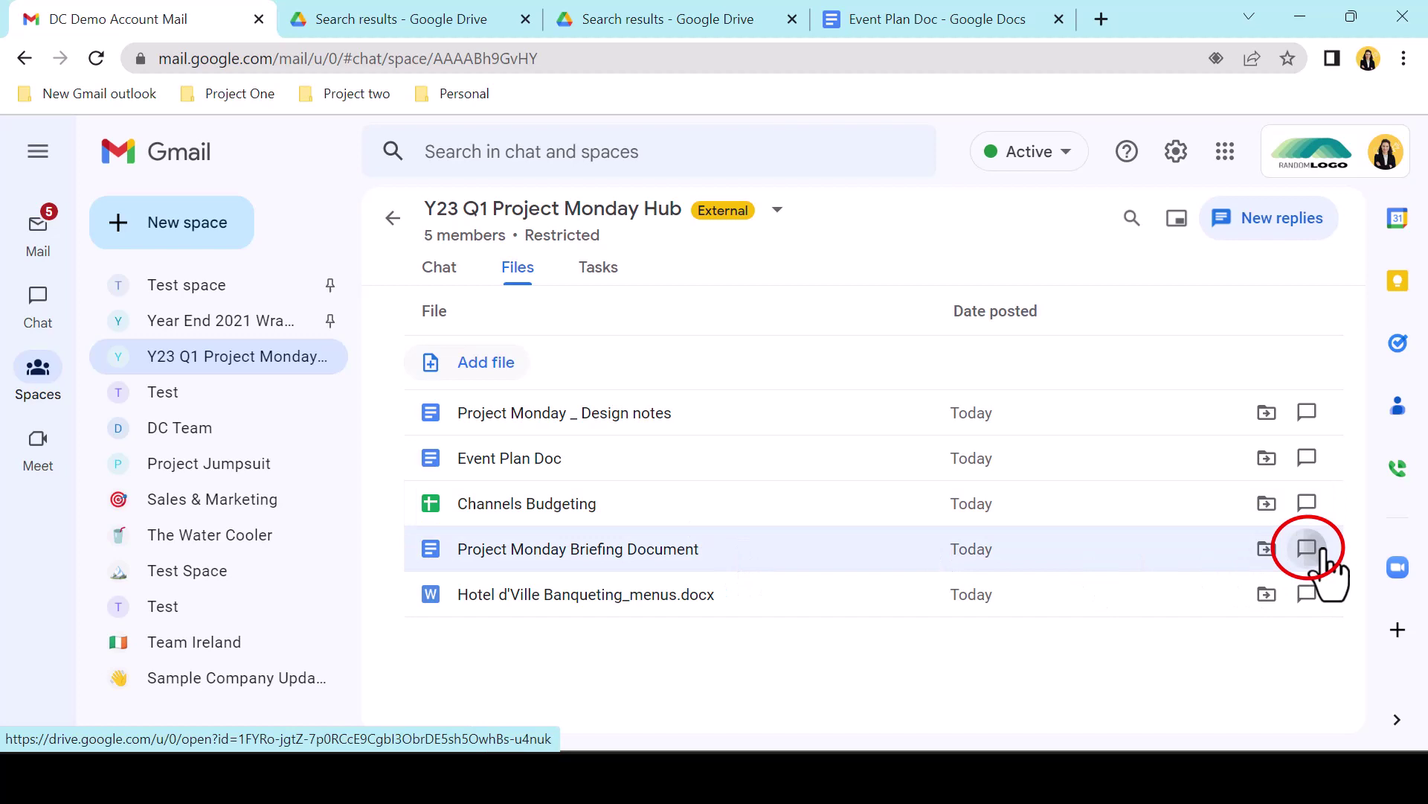
click(1307, 550)
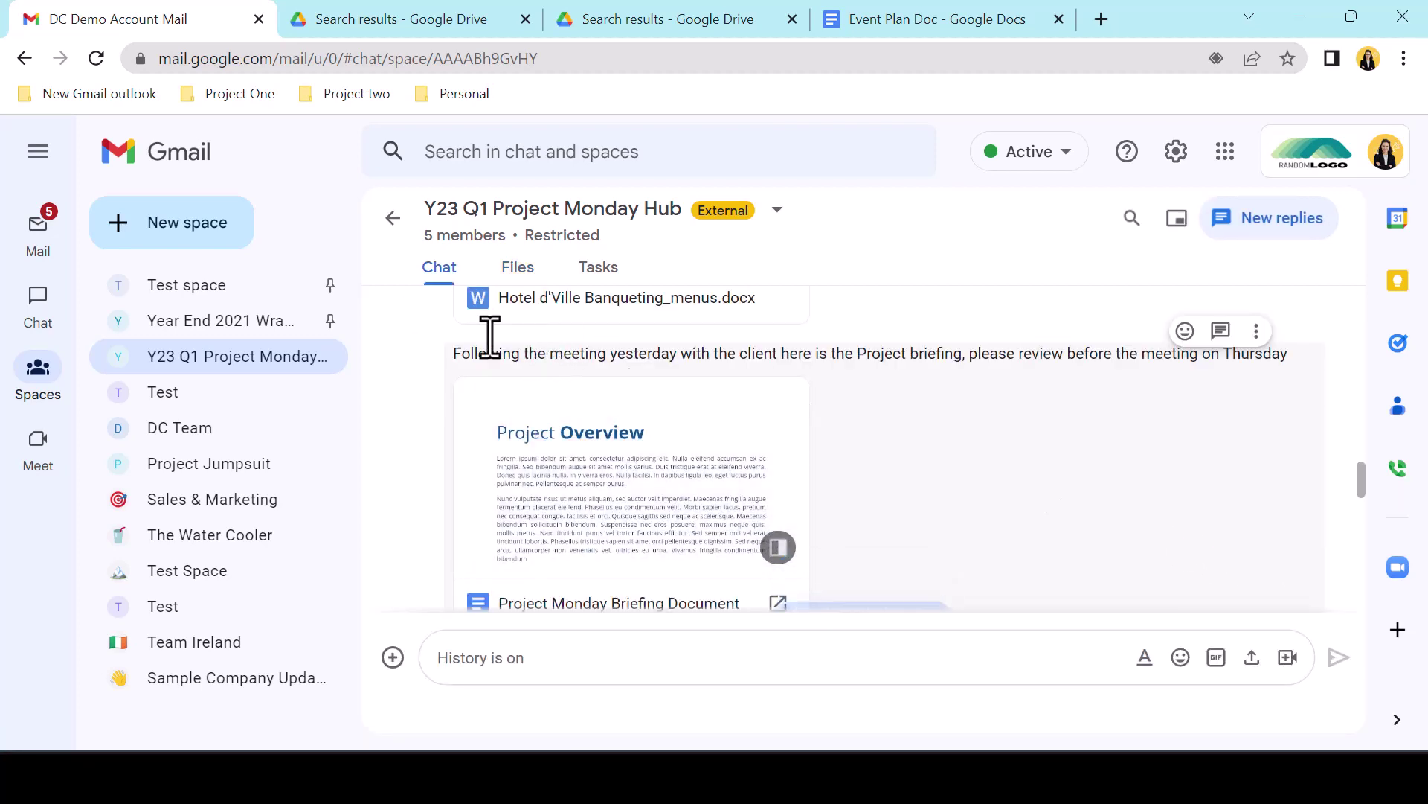
click(38, 301)
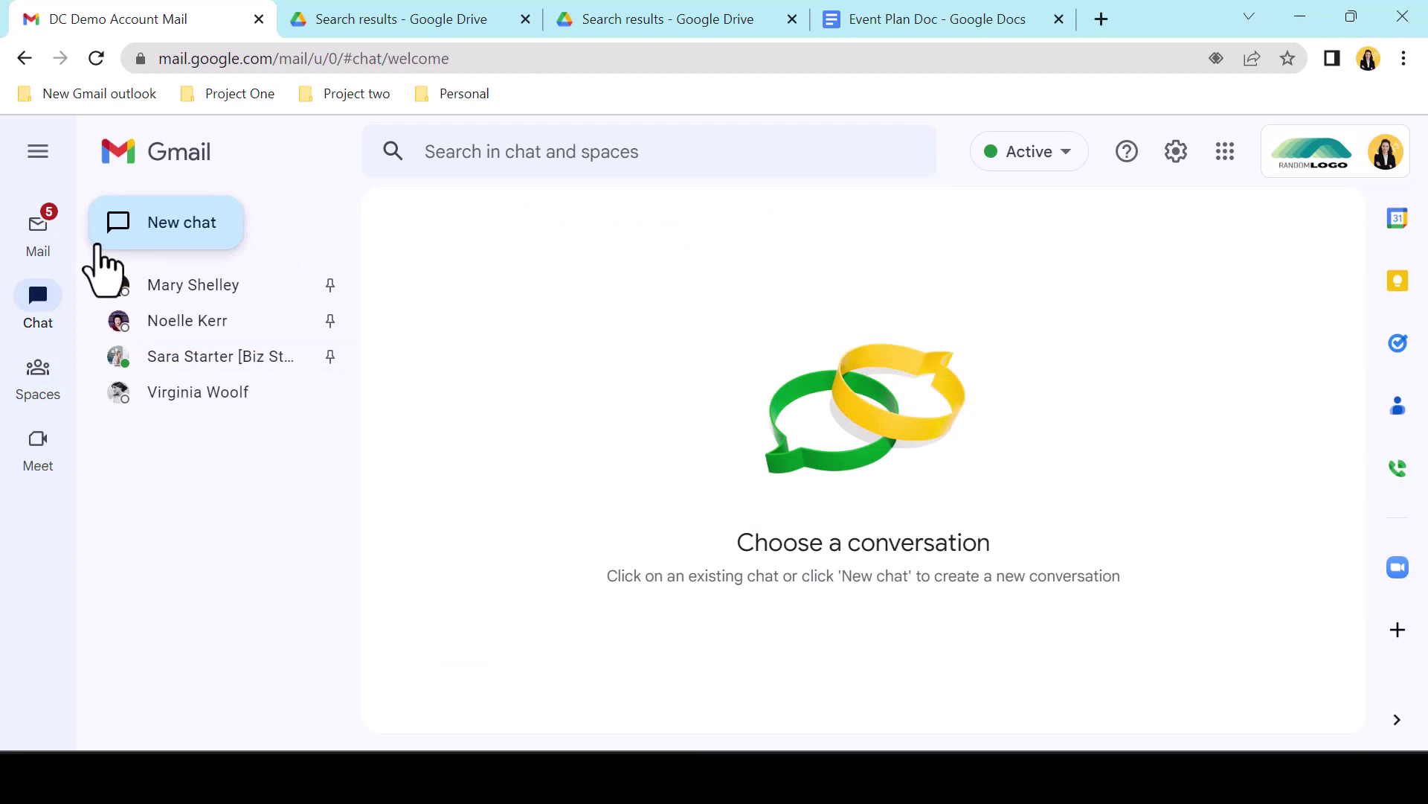
- Search Gmail for 'menu' to list chat messages that mention it
click(37, 236)
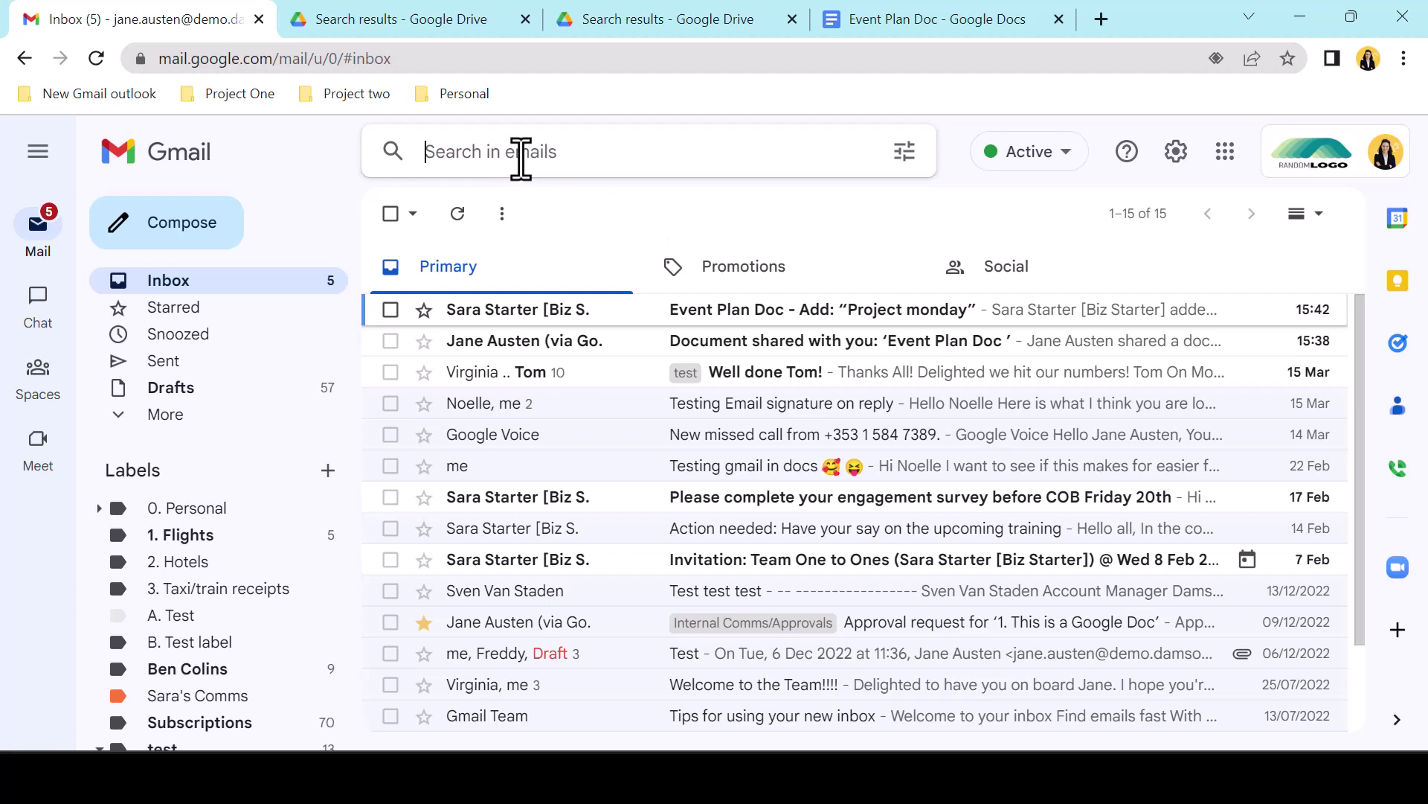
click(521, 153)
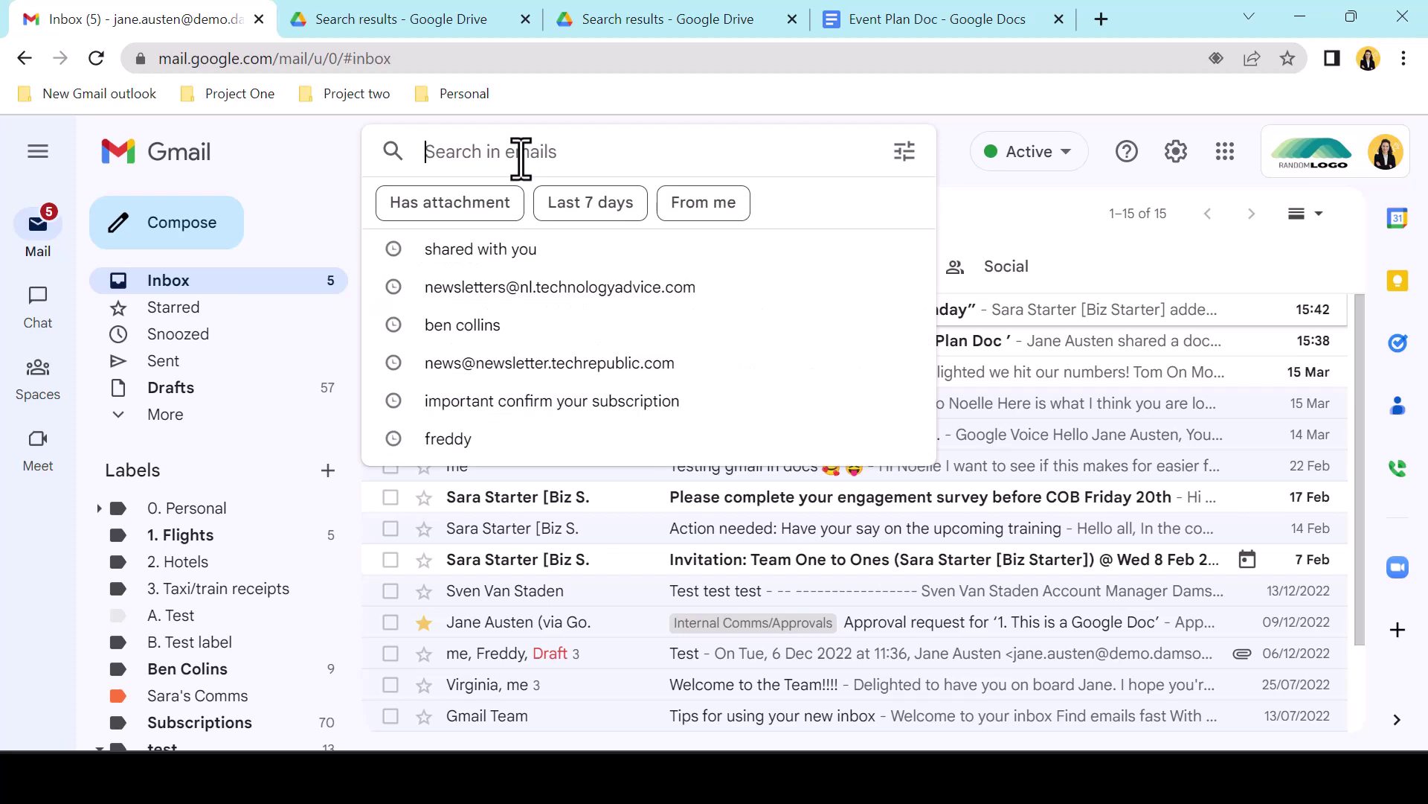
text(menu)
key(Return)
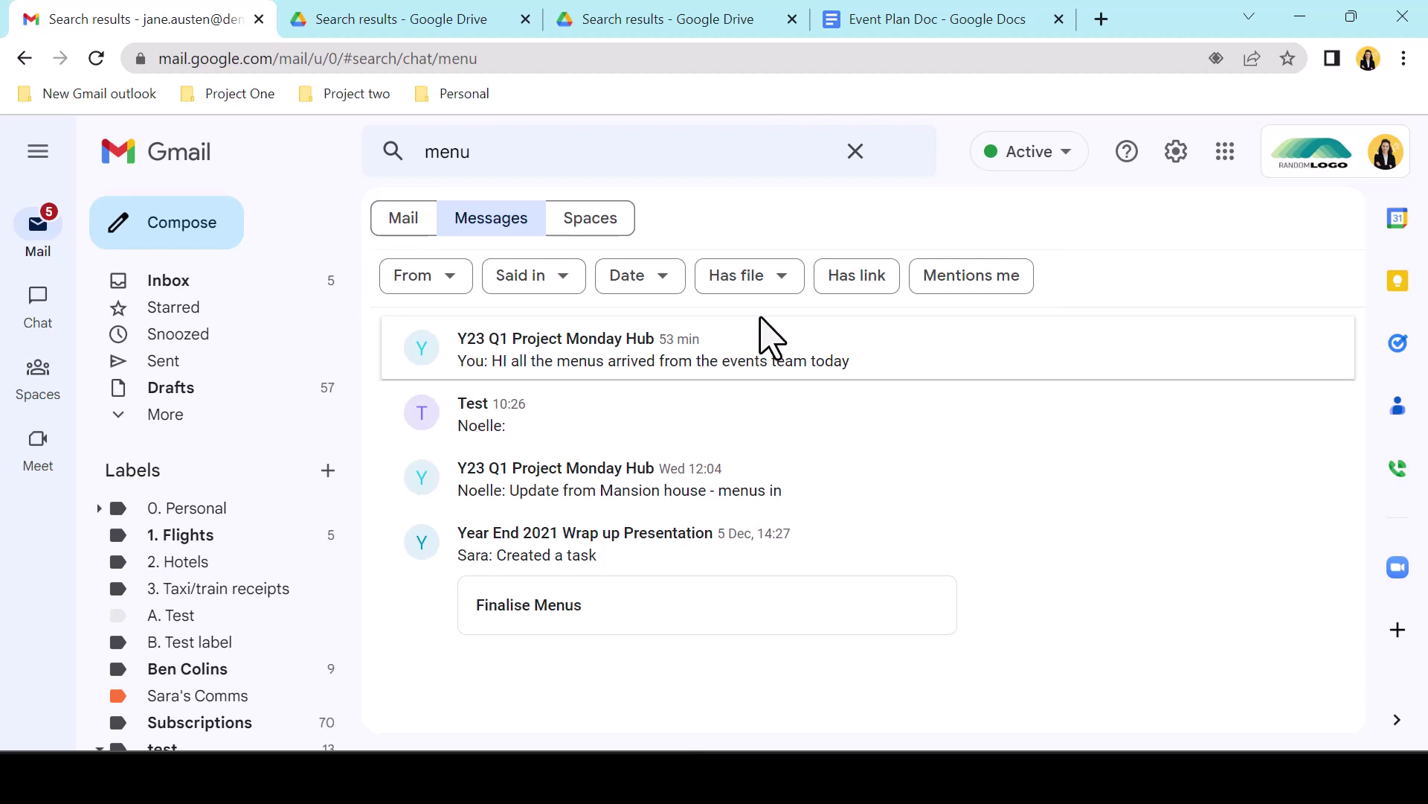
click(546, 290)
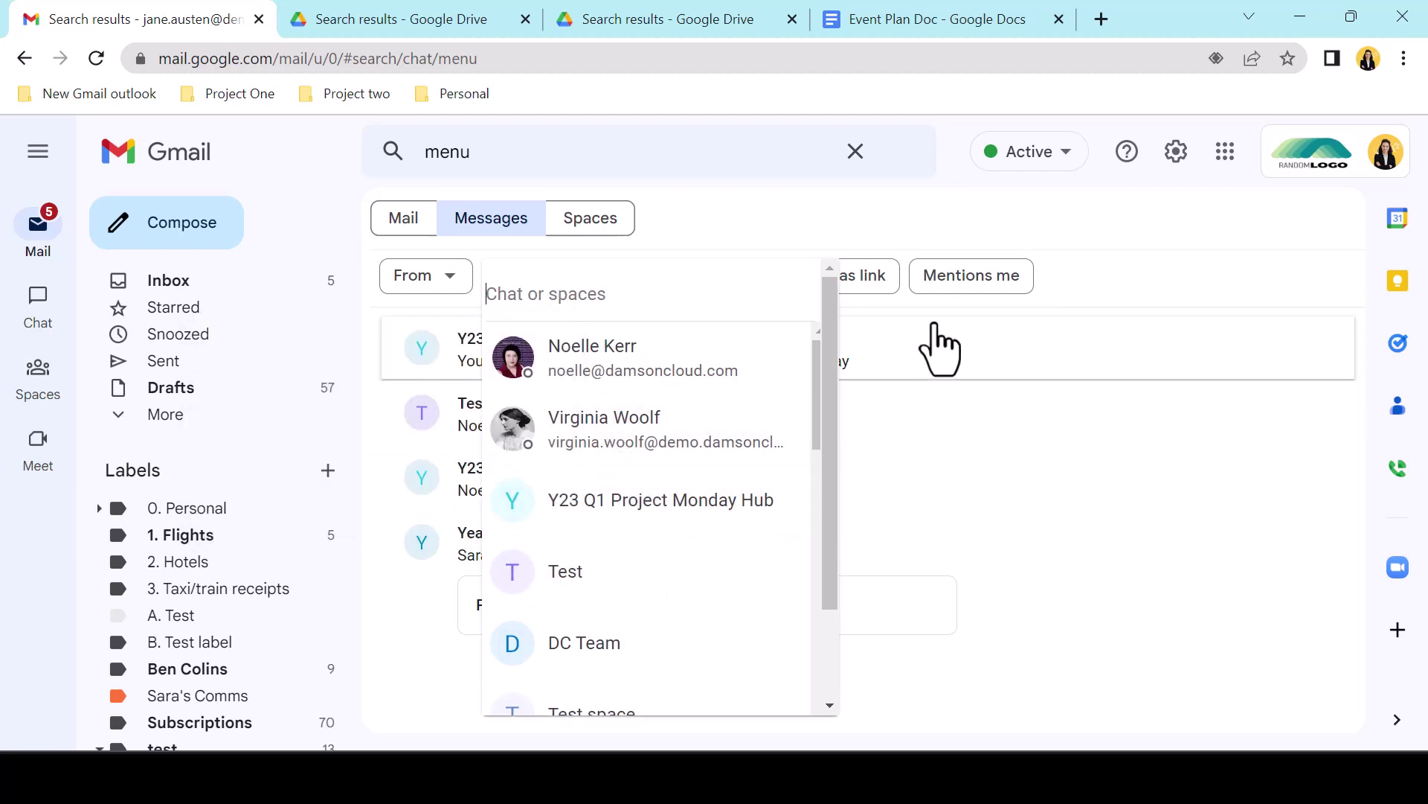
text(pro)
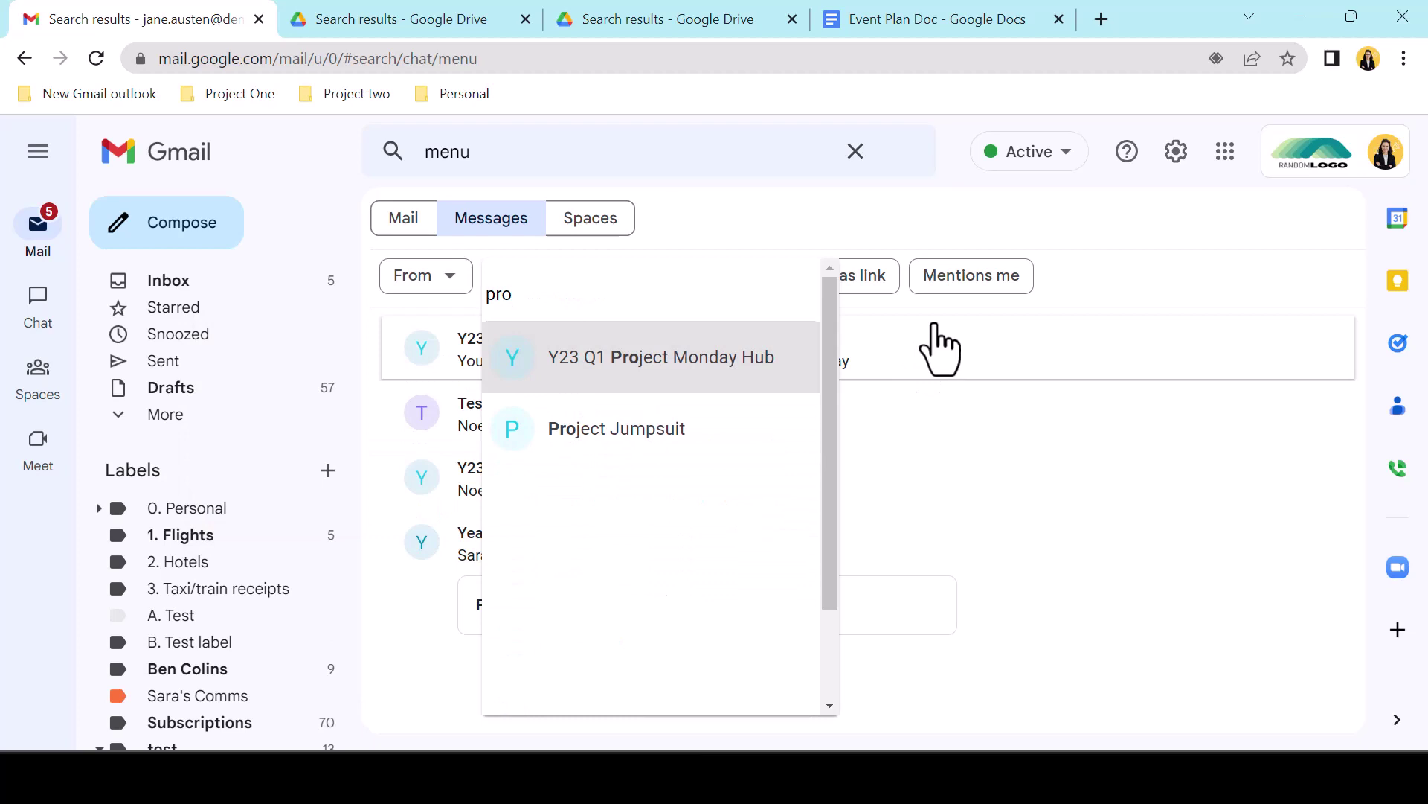
click(664, 280)
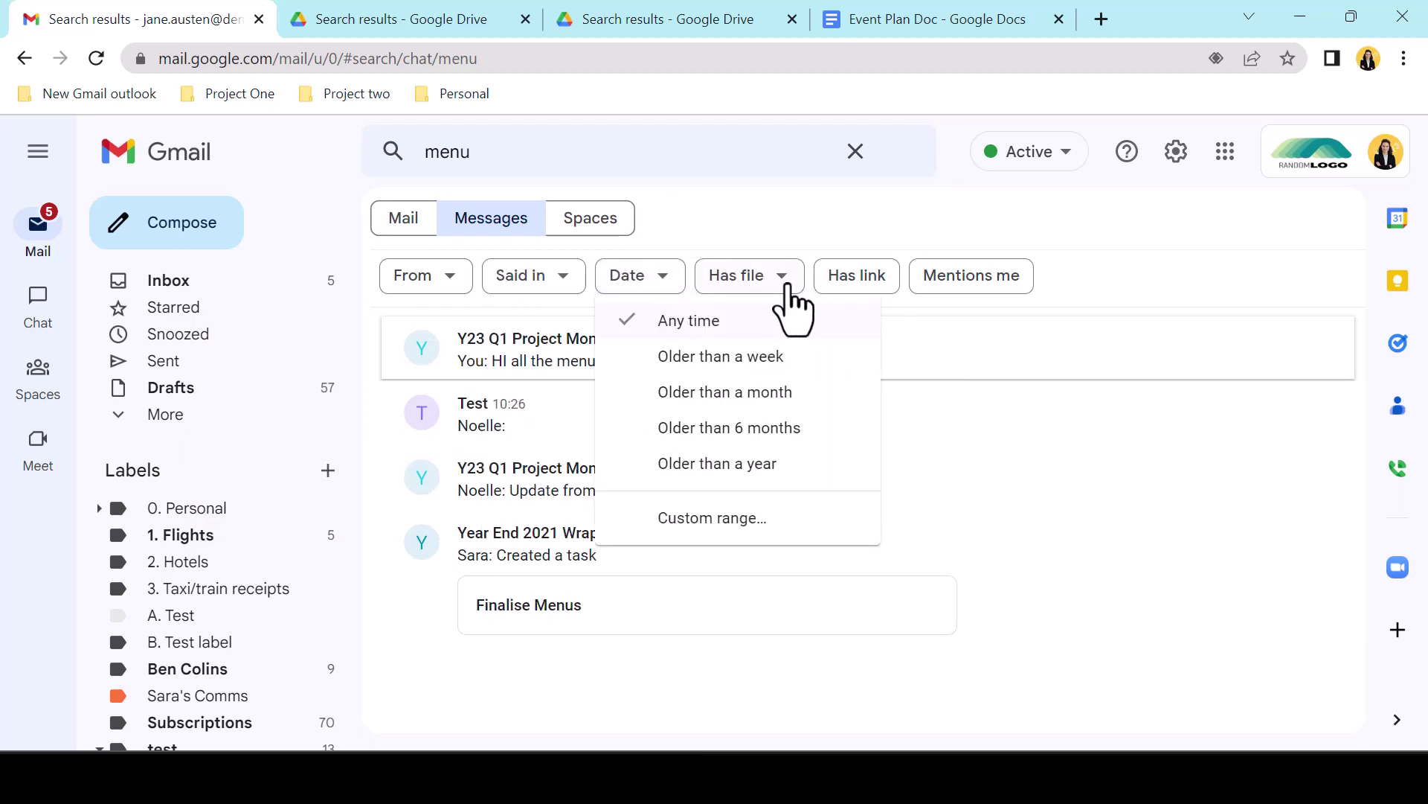
click(783, 286)
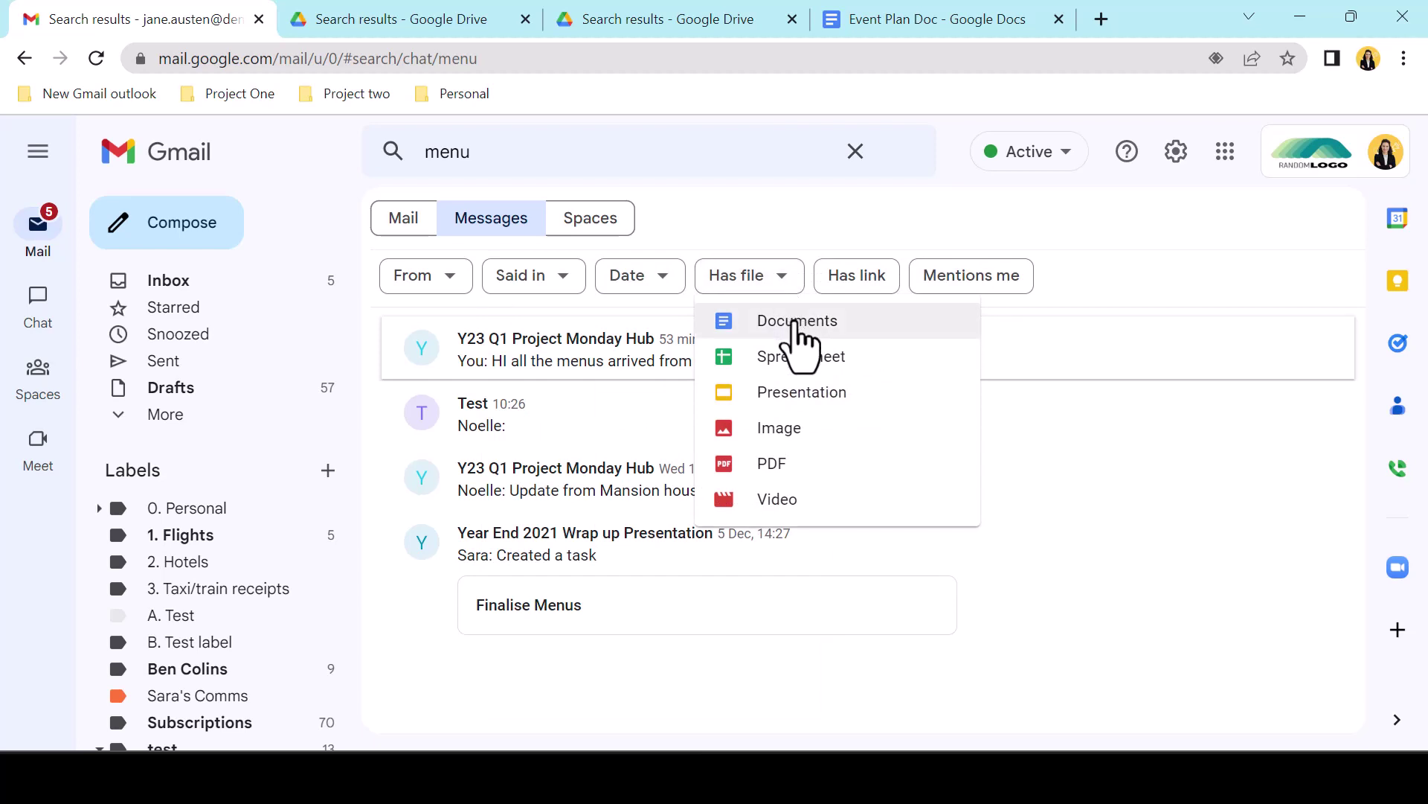
click(798, 322)
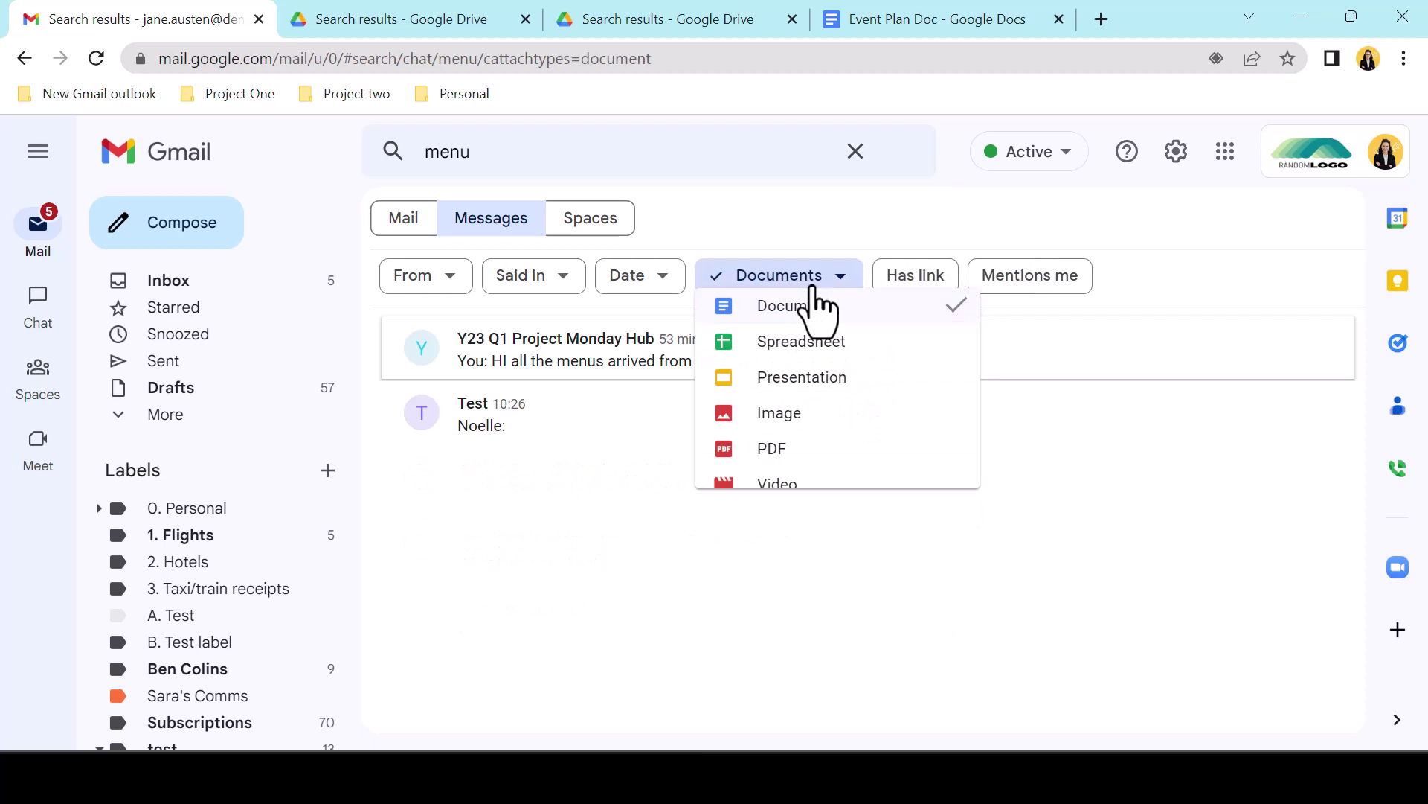
click(819, 349)
click(820, 290)
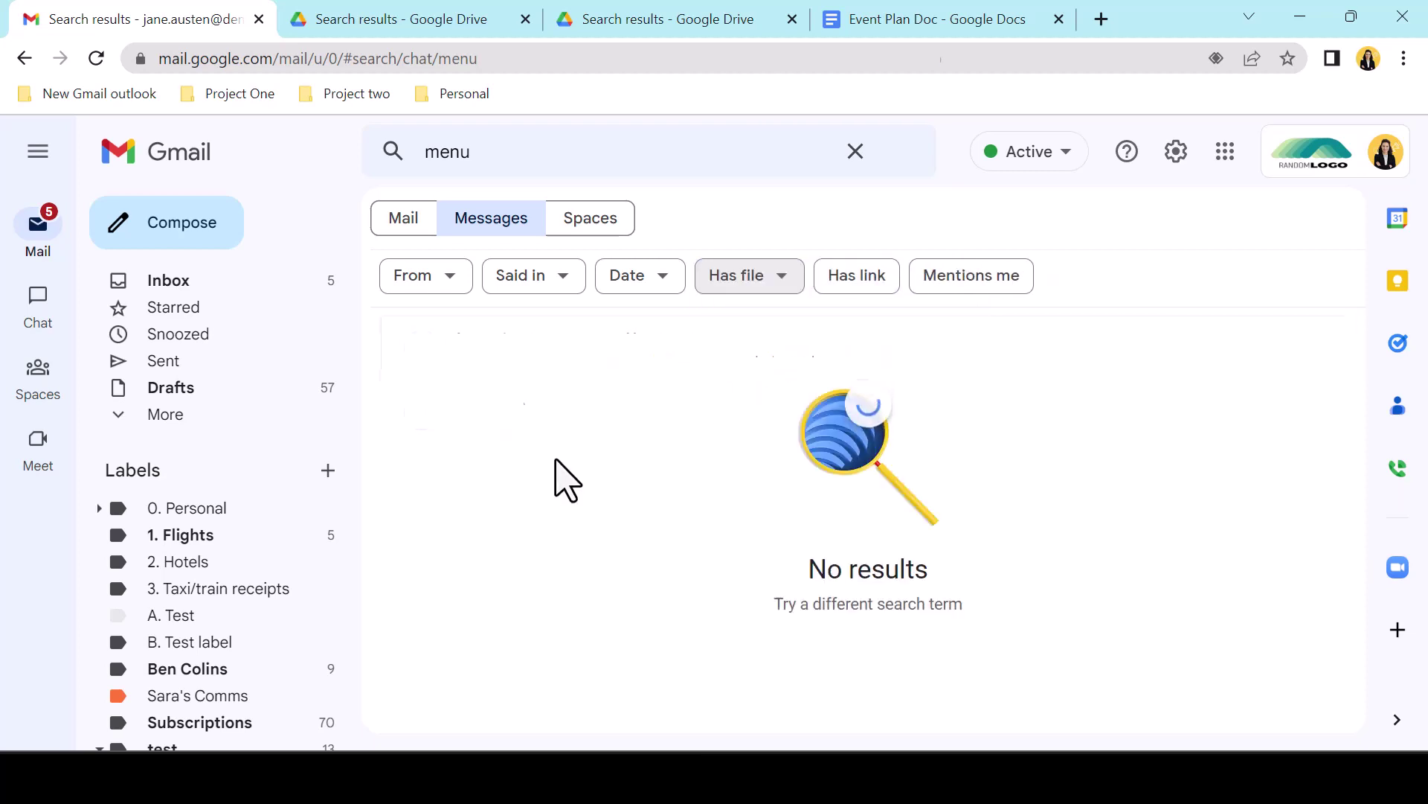
click(839, 287)
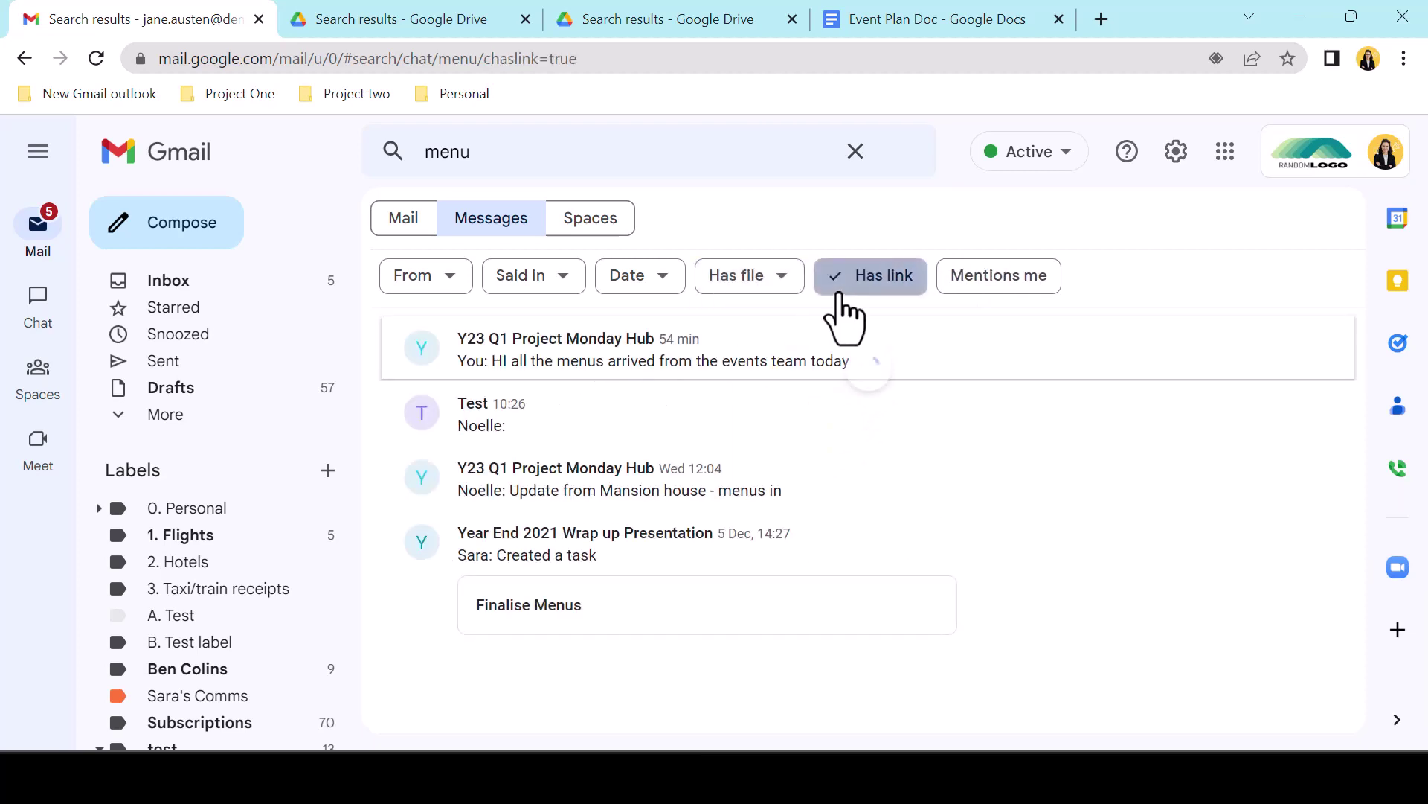
click(845, 286)
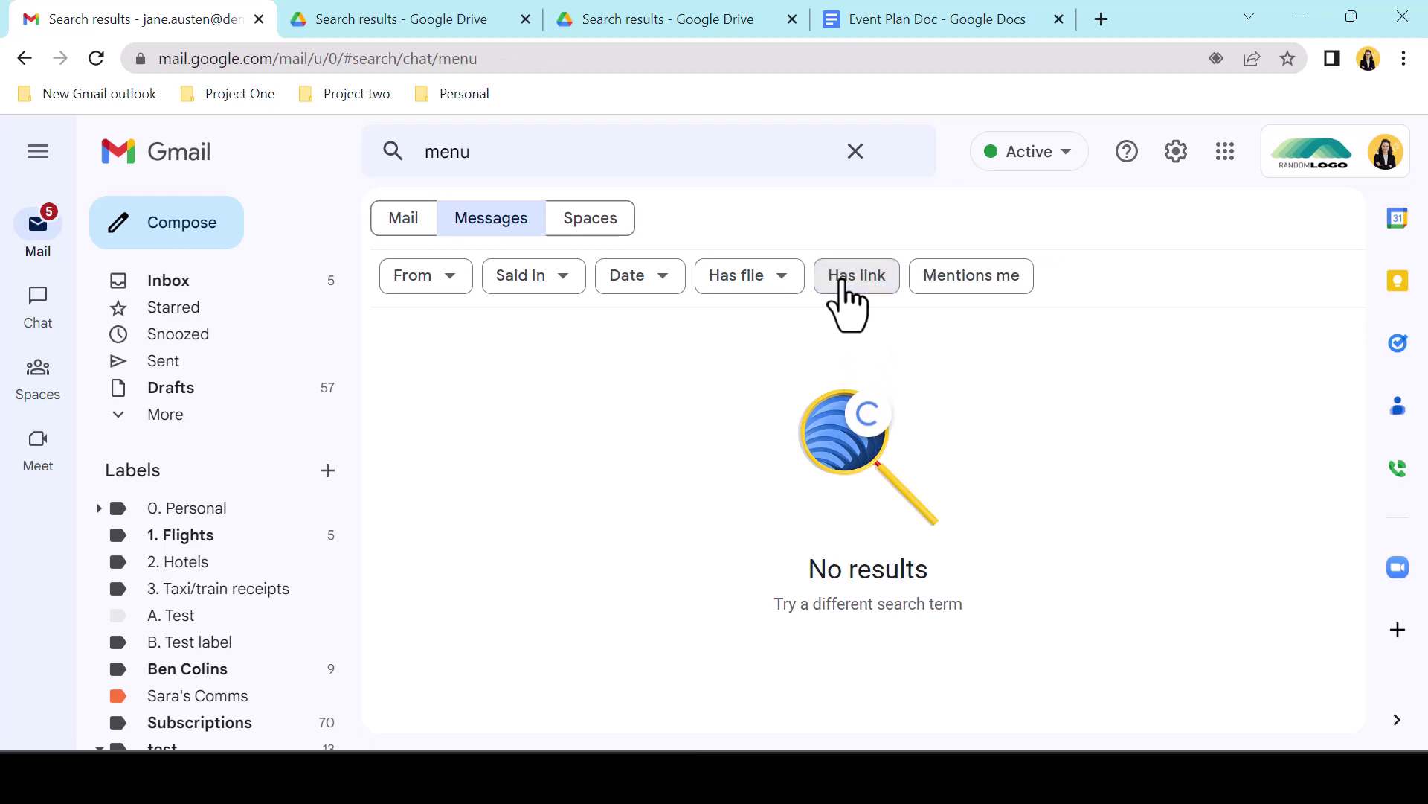
click(455, 285)
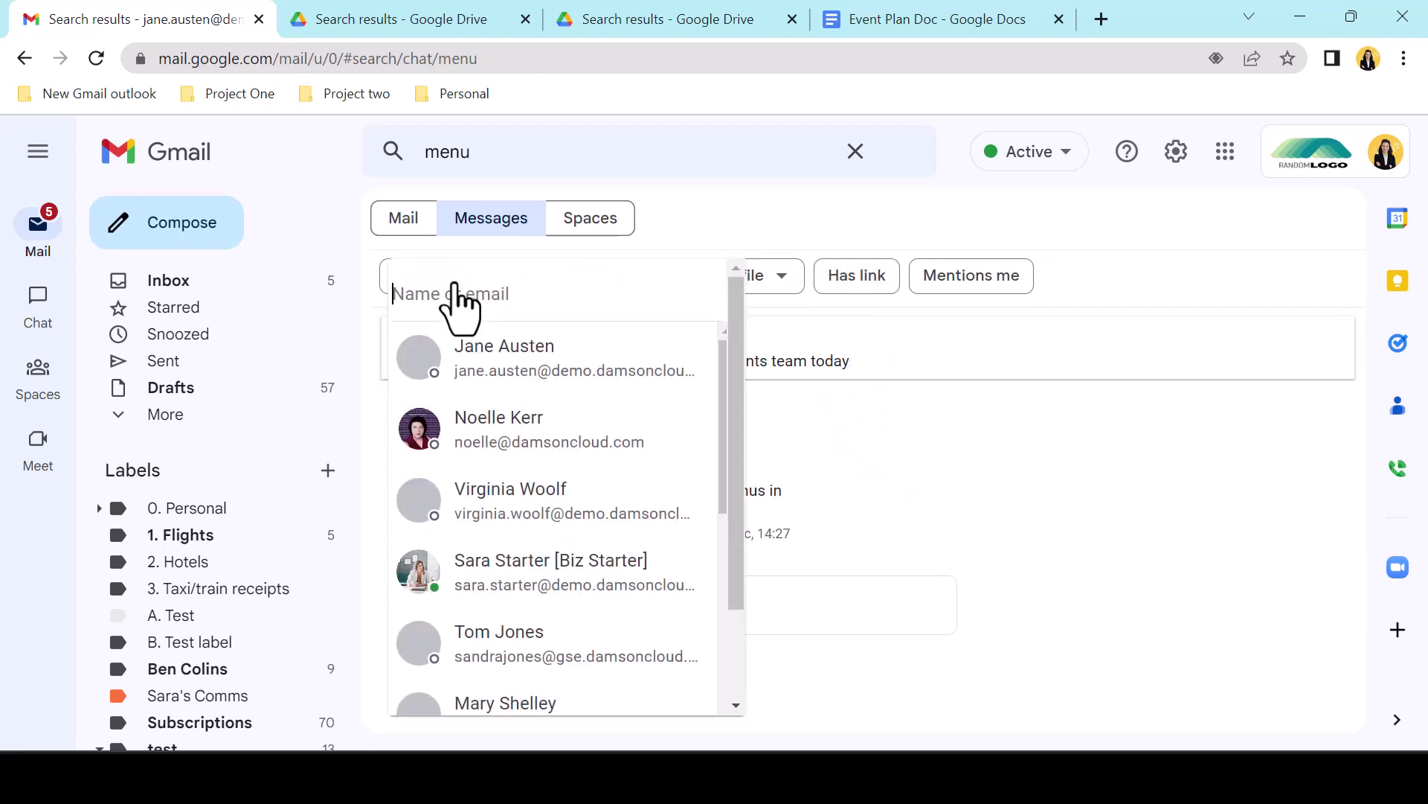
click(956, 253)
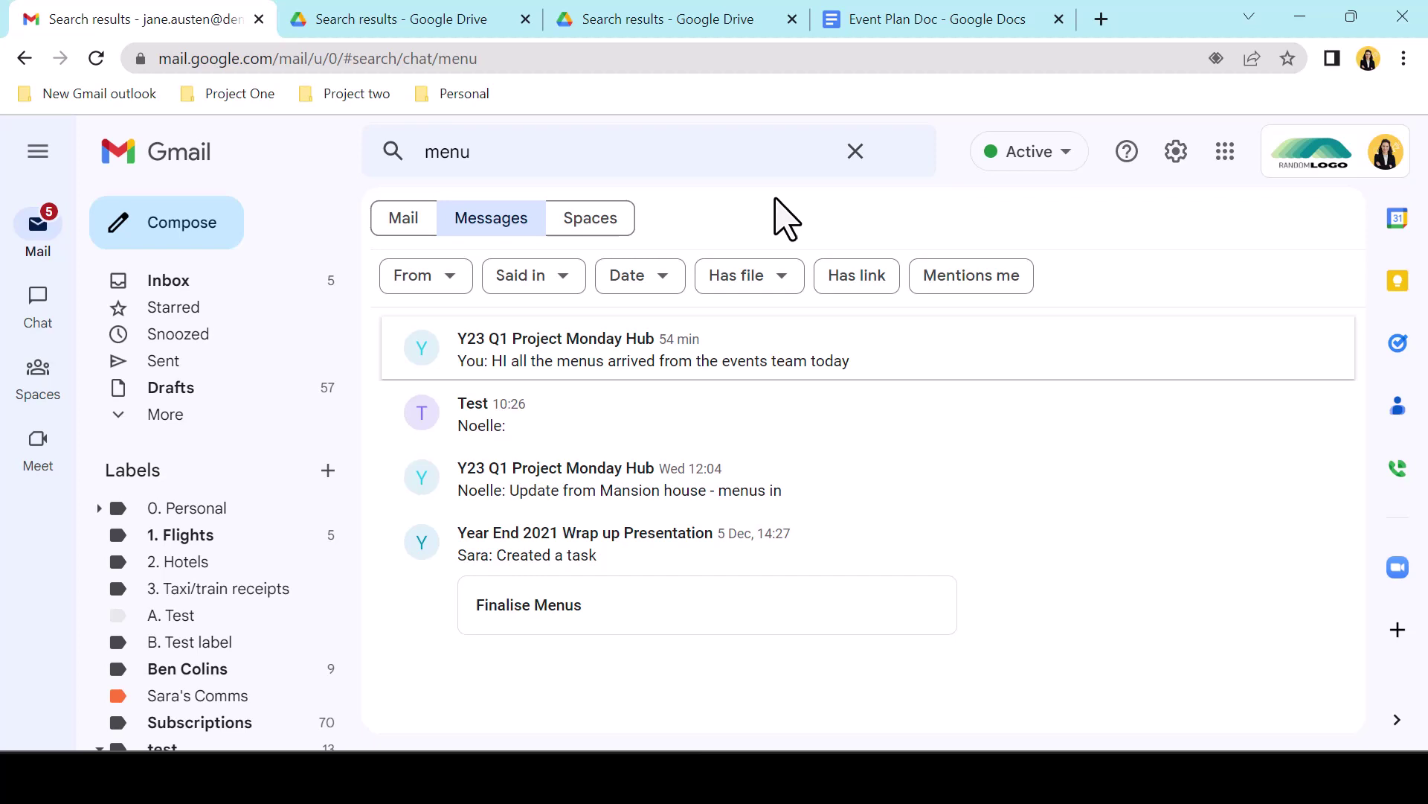
- Clear the search, return to the space's files, preview Channels Budgeting and close its in-bin notice
click(856, 151)
click(41, 375)
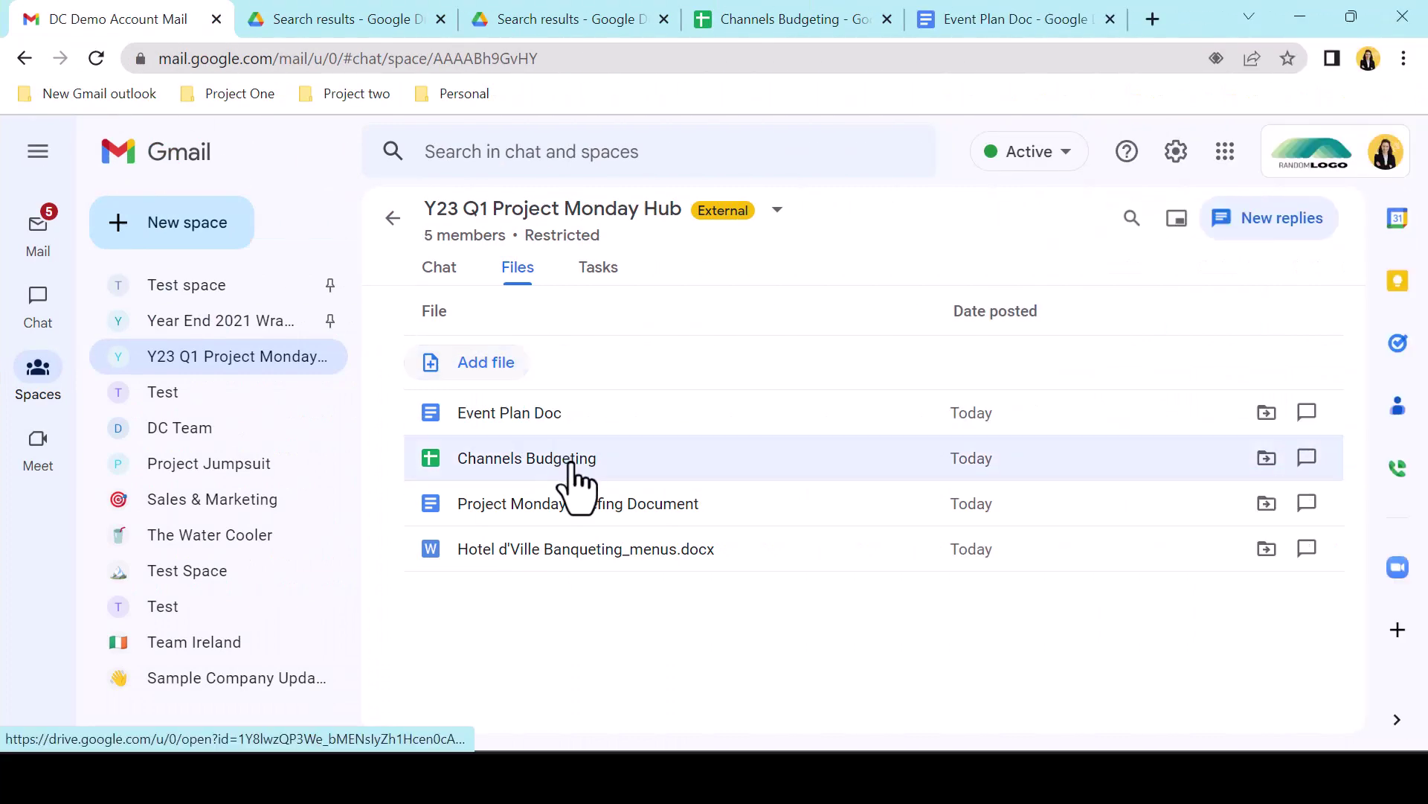
click(577, 484)
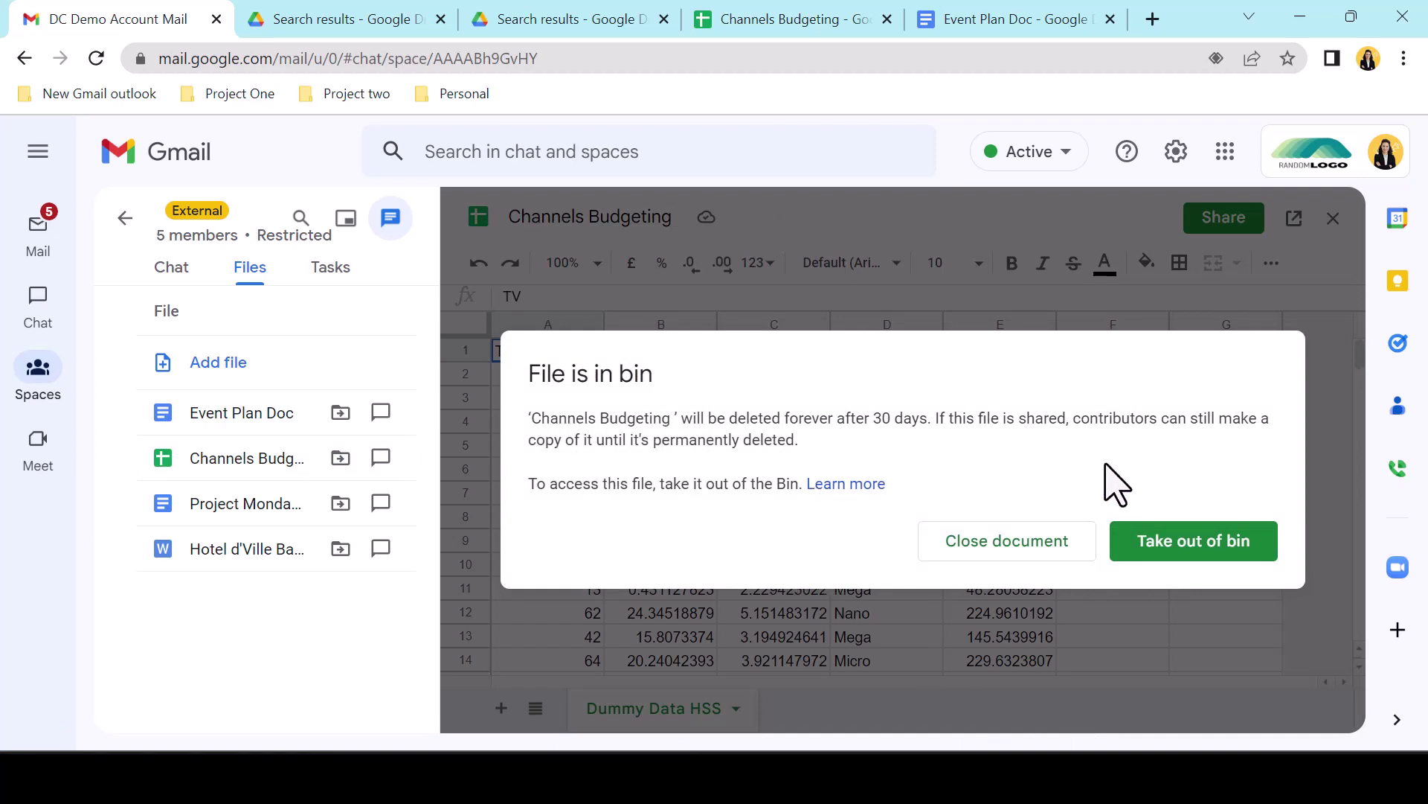
click(1043, 554)
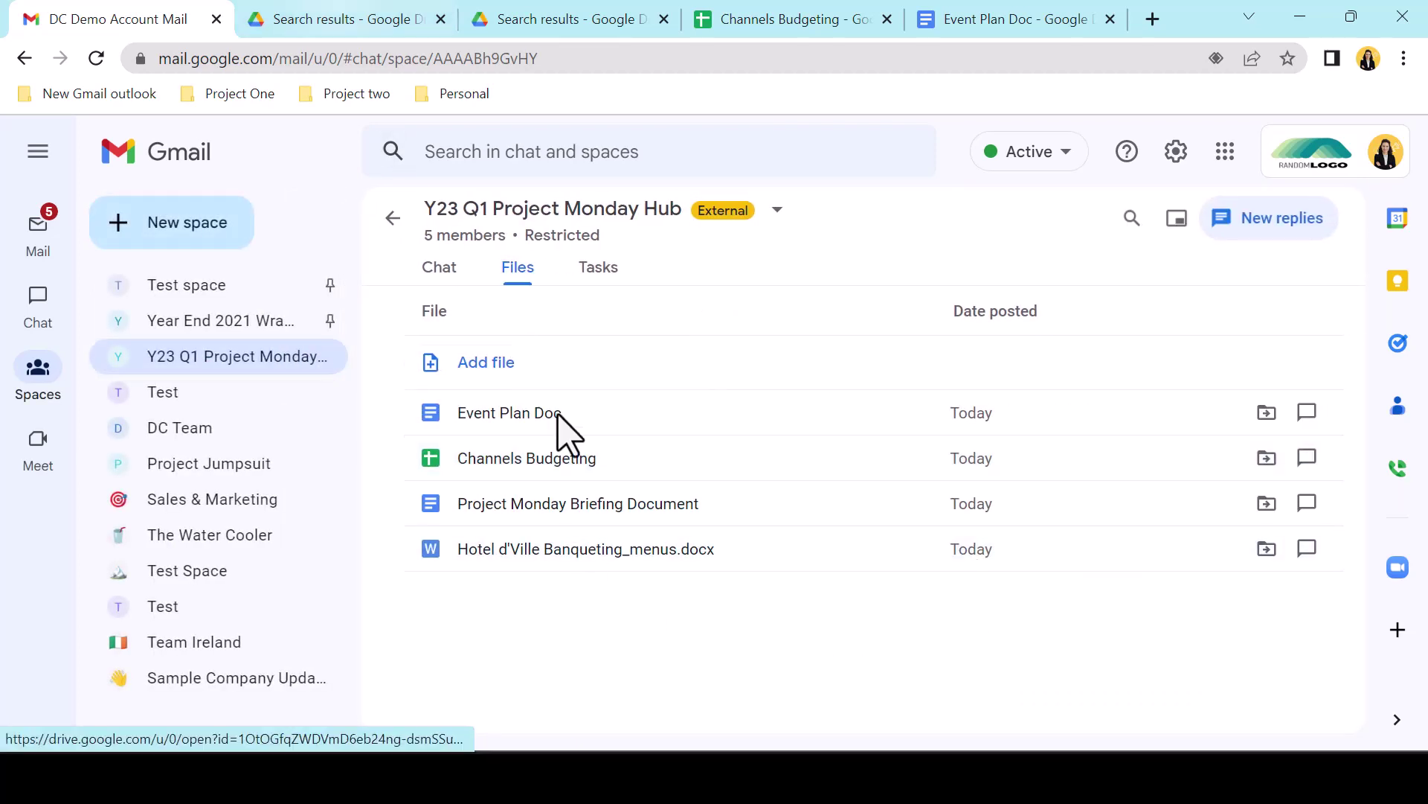
- Preview binned Channels Budgeting again, then open Event Plan Doc's message thread via View in chat
click(572, 460)
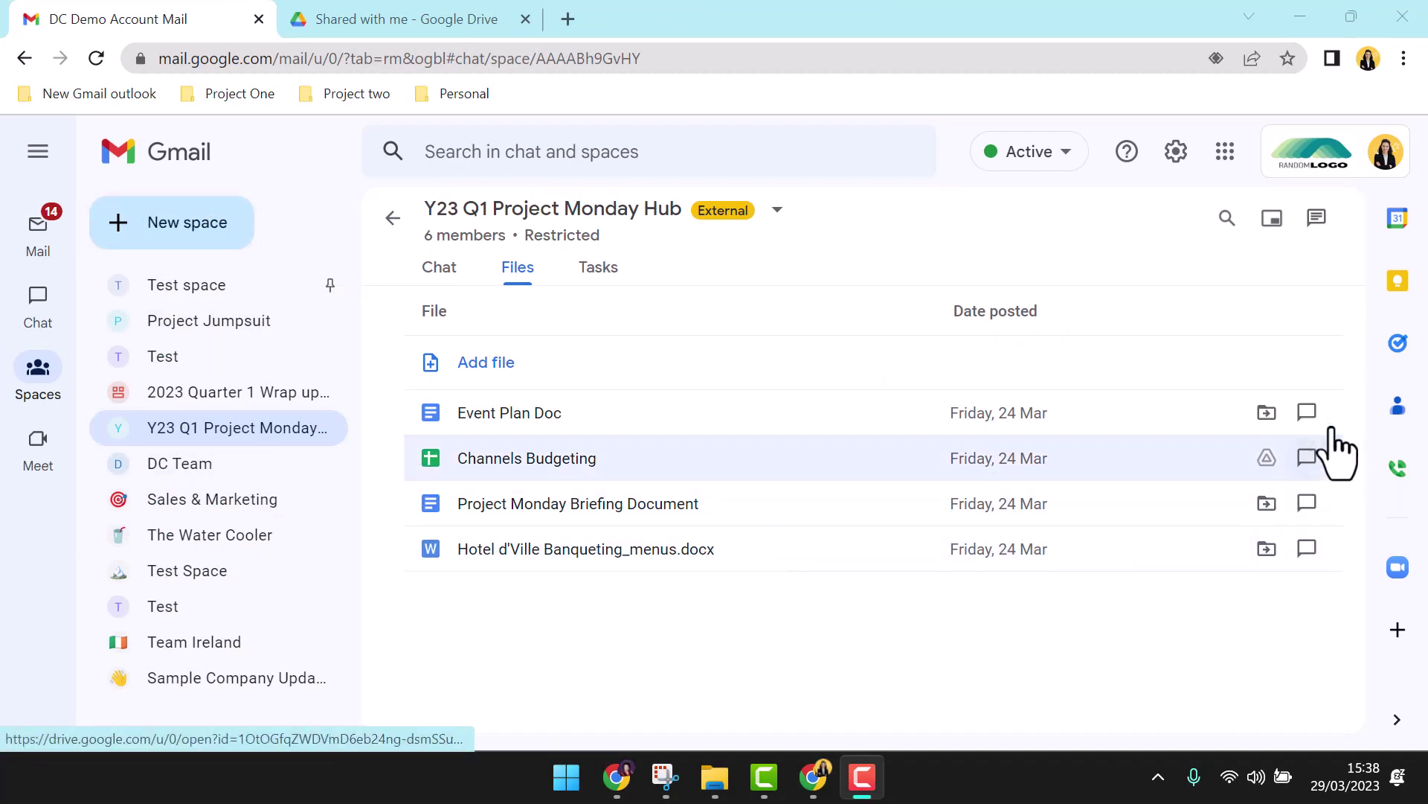
right_click(567, 418)
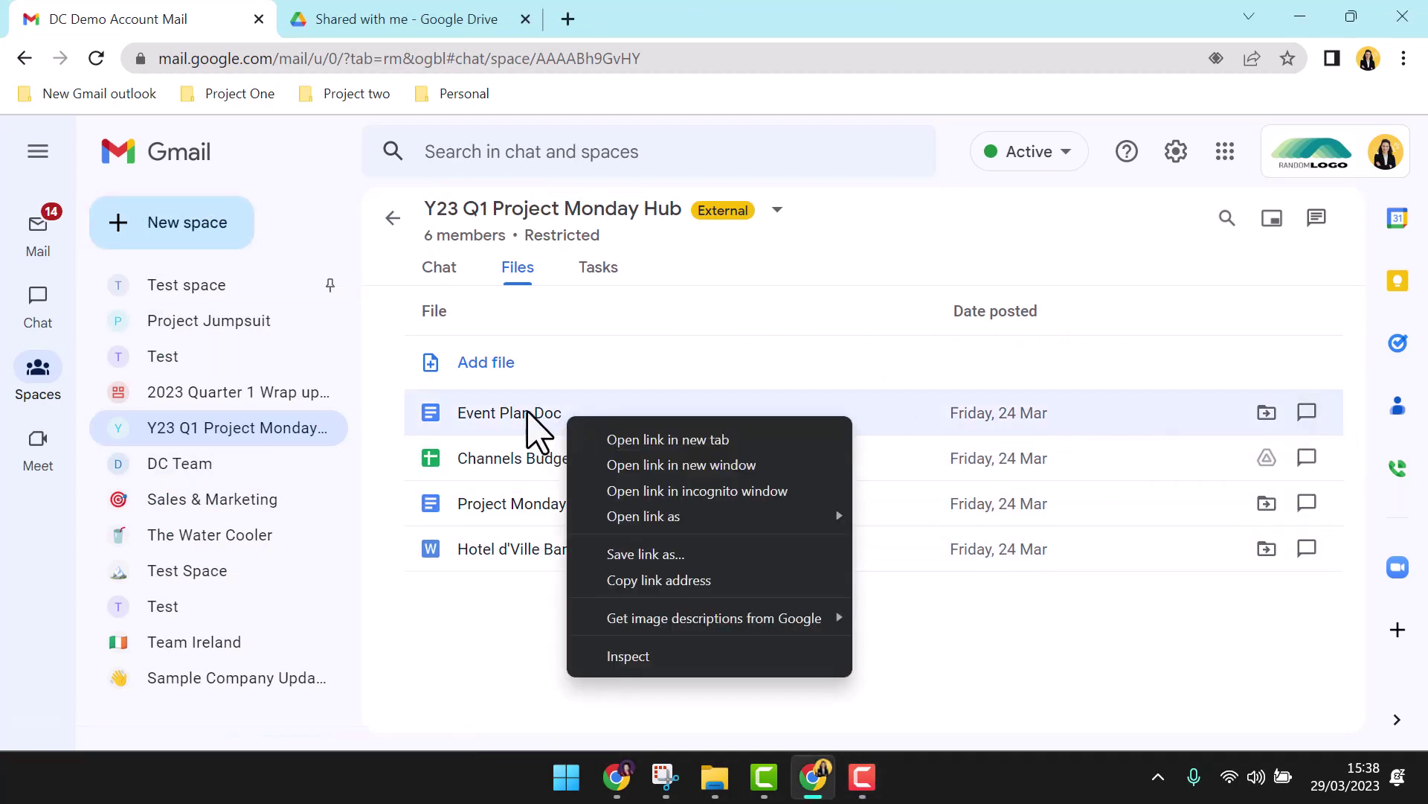
click(530, 595)
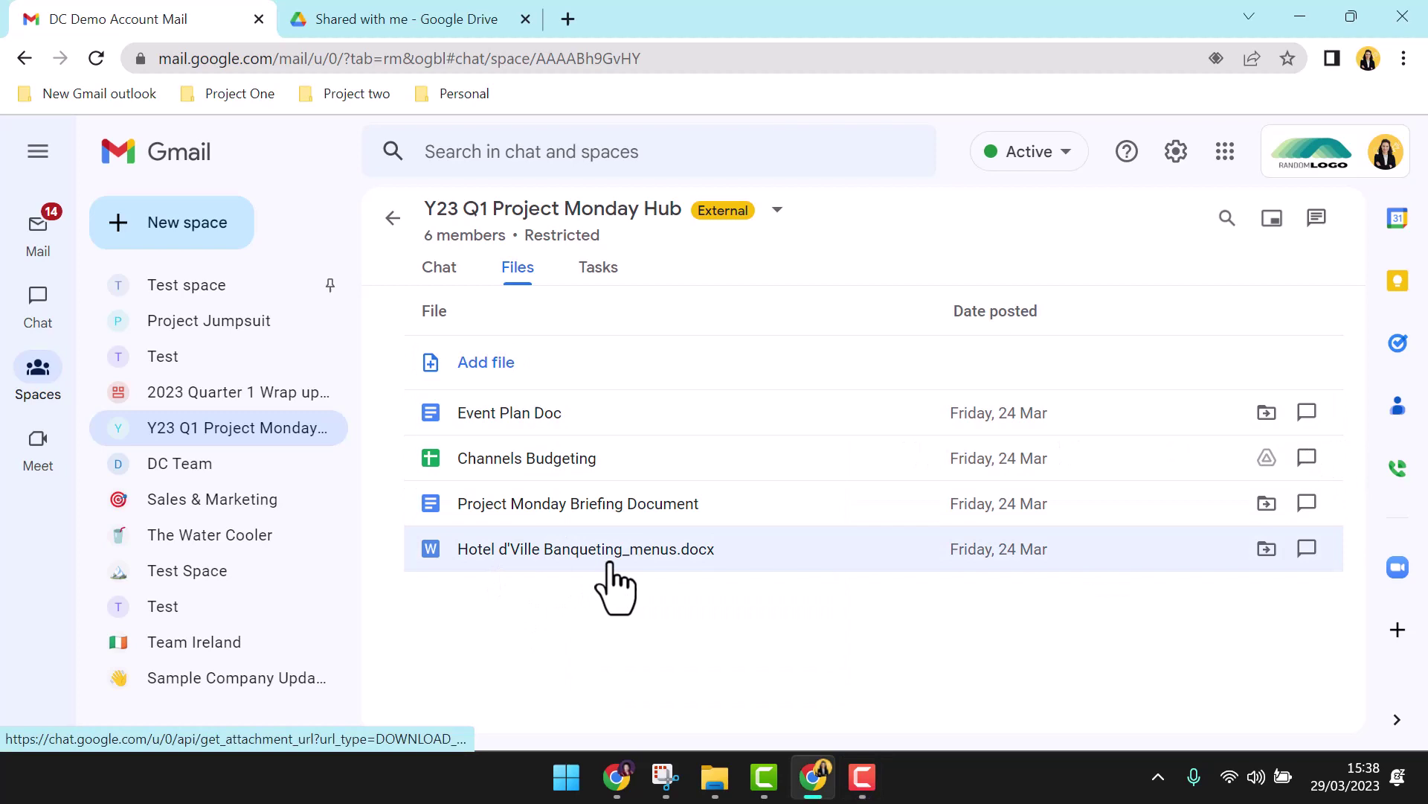
click(1307, 414)
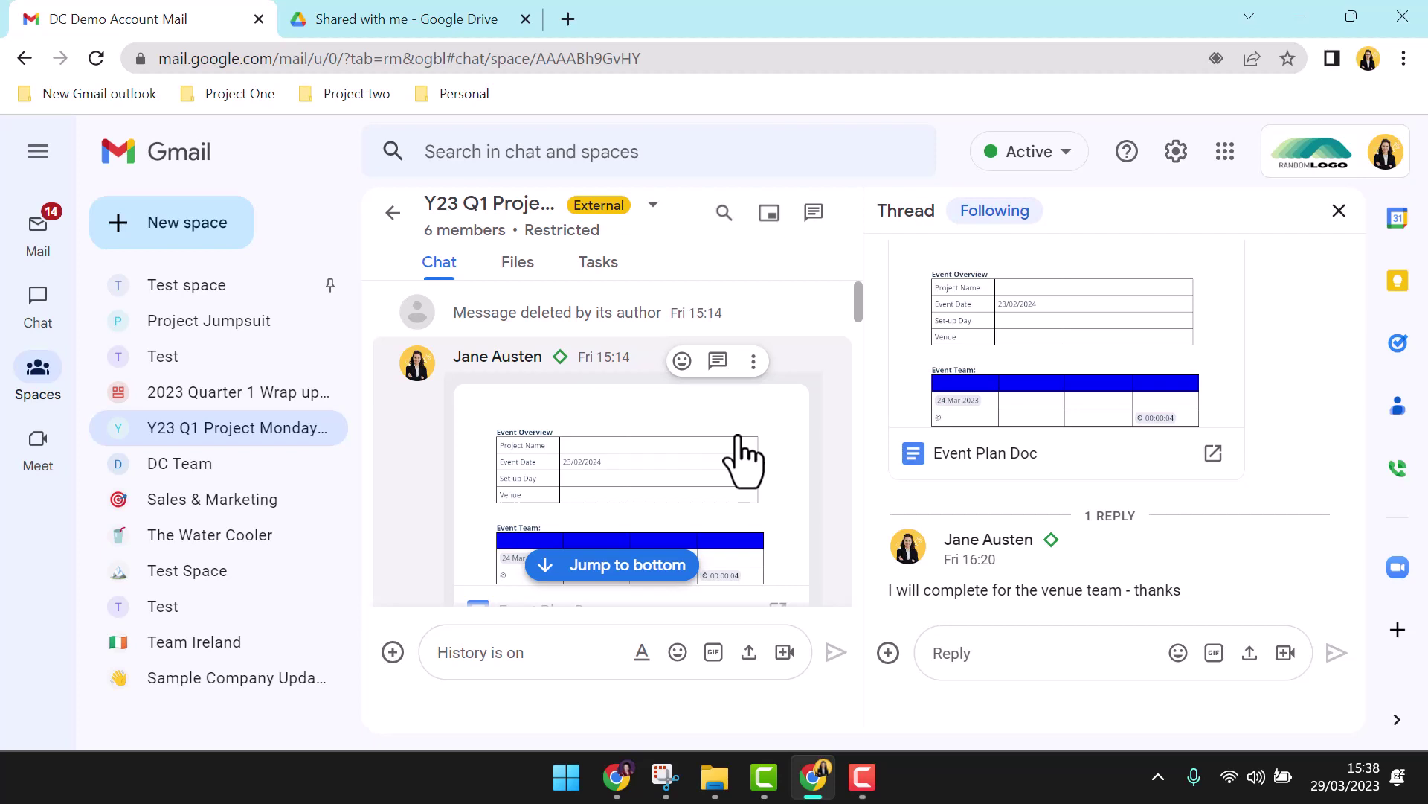
- Delete the Event Plan Doc message along with its whole thread, confirming the deletion
click(753, 361)
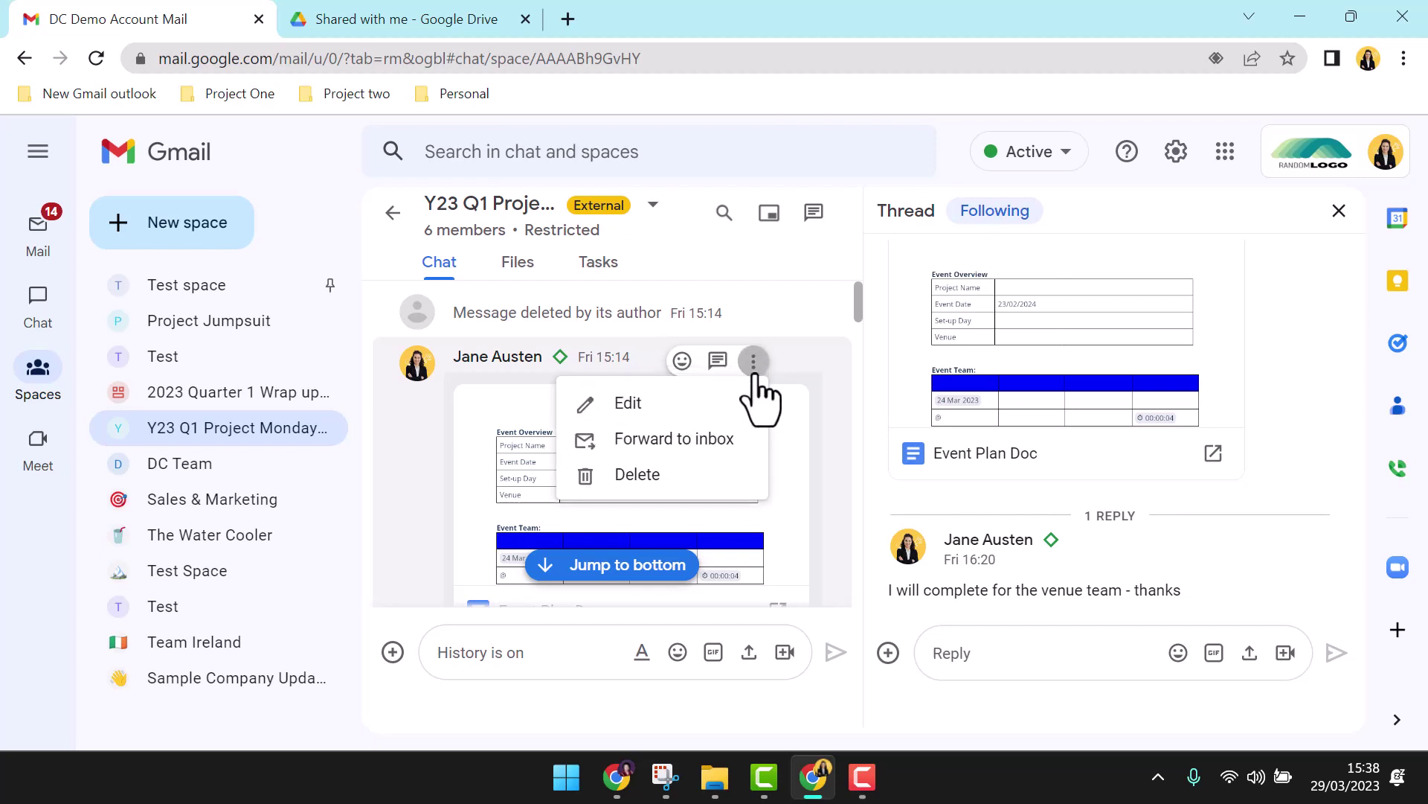
click(718, 484)
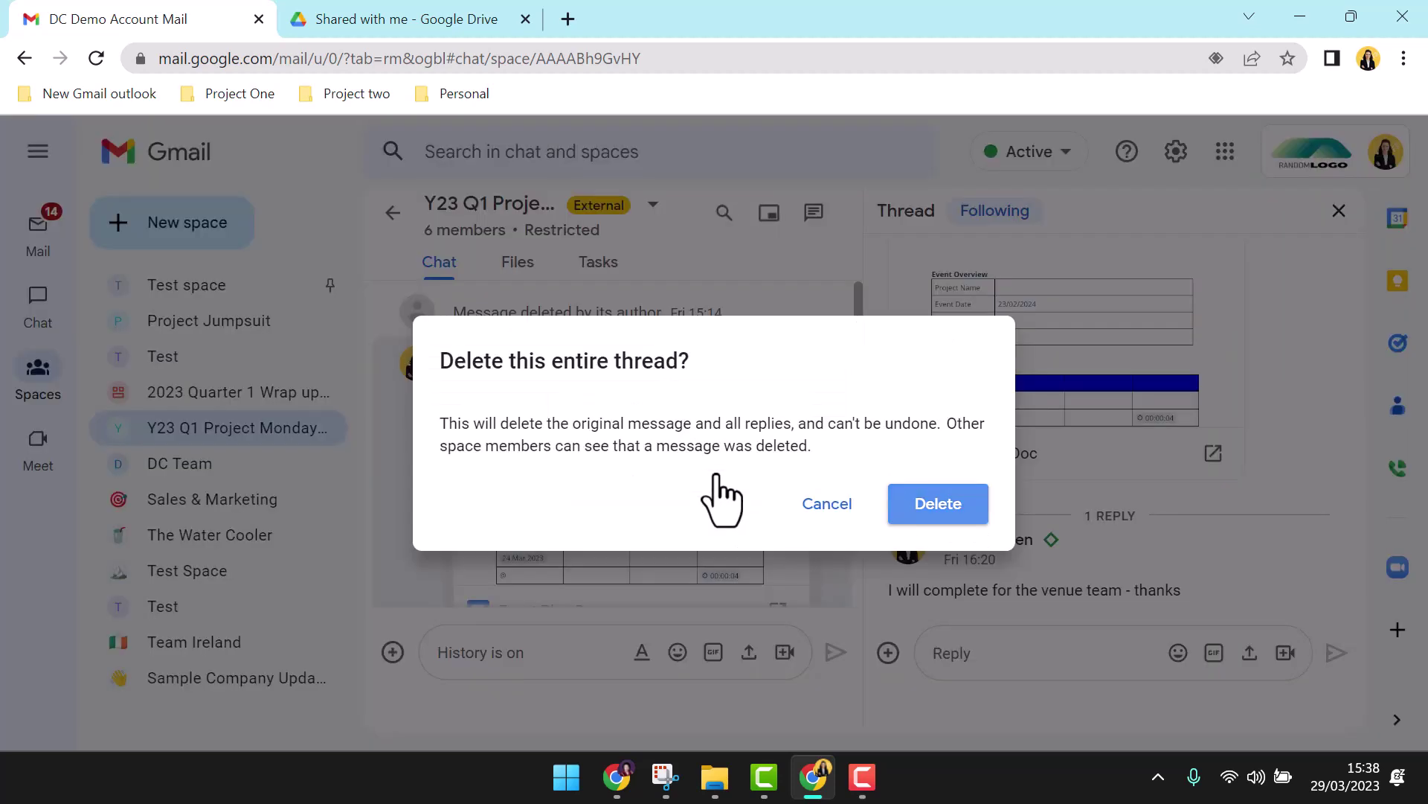
click(970, 523)
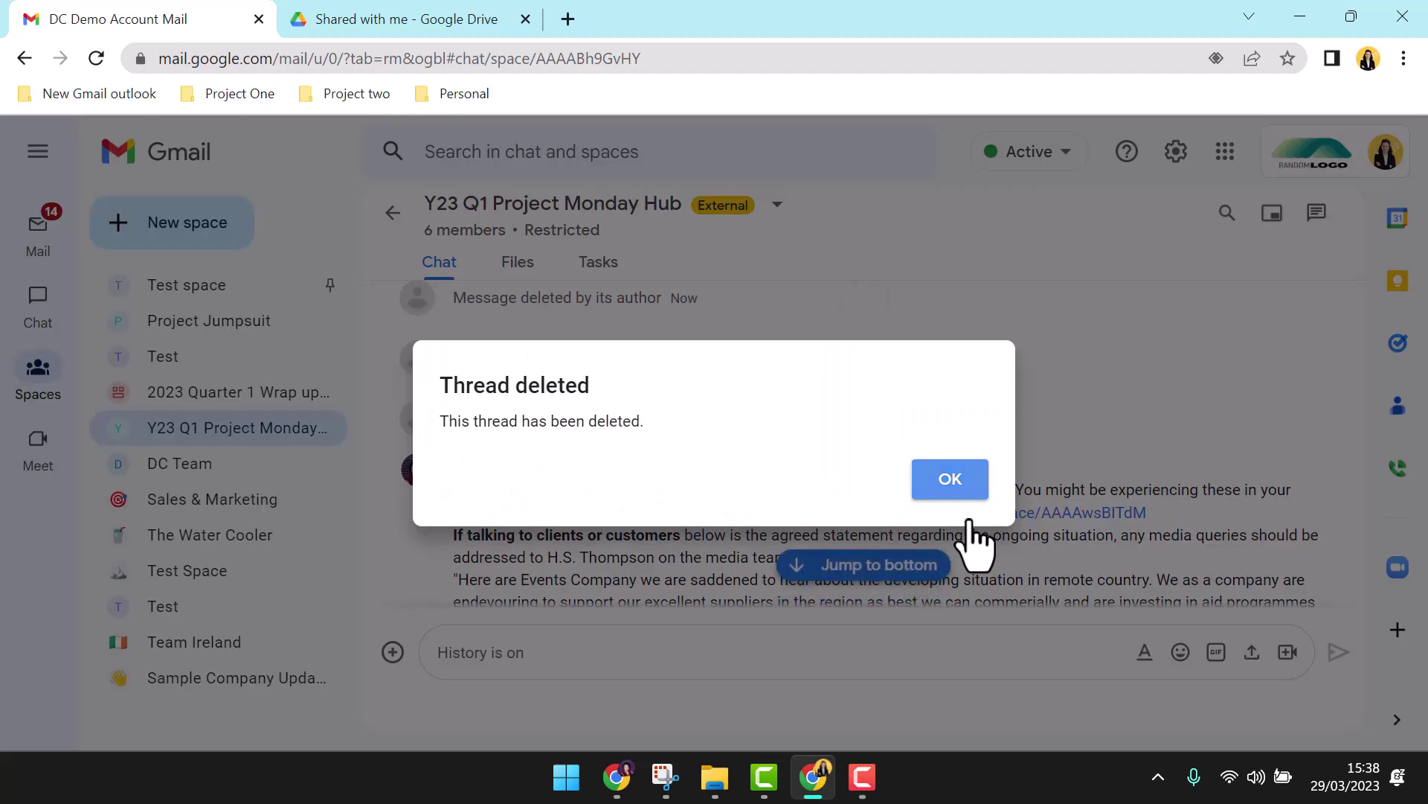
click(951, 481)
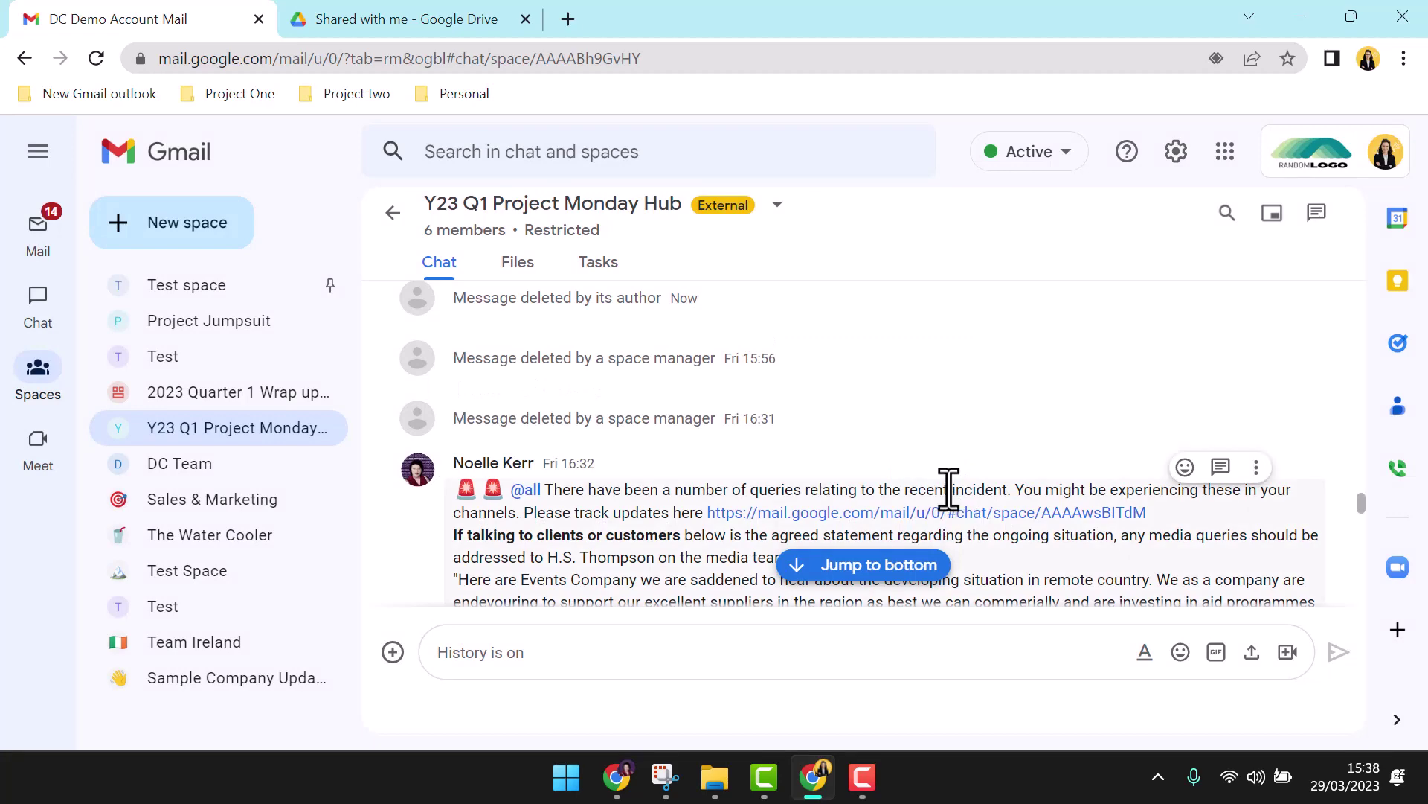
- Check the Files tab to confirm Event Plan Doc is gone, leaving three files
click(533, 276)
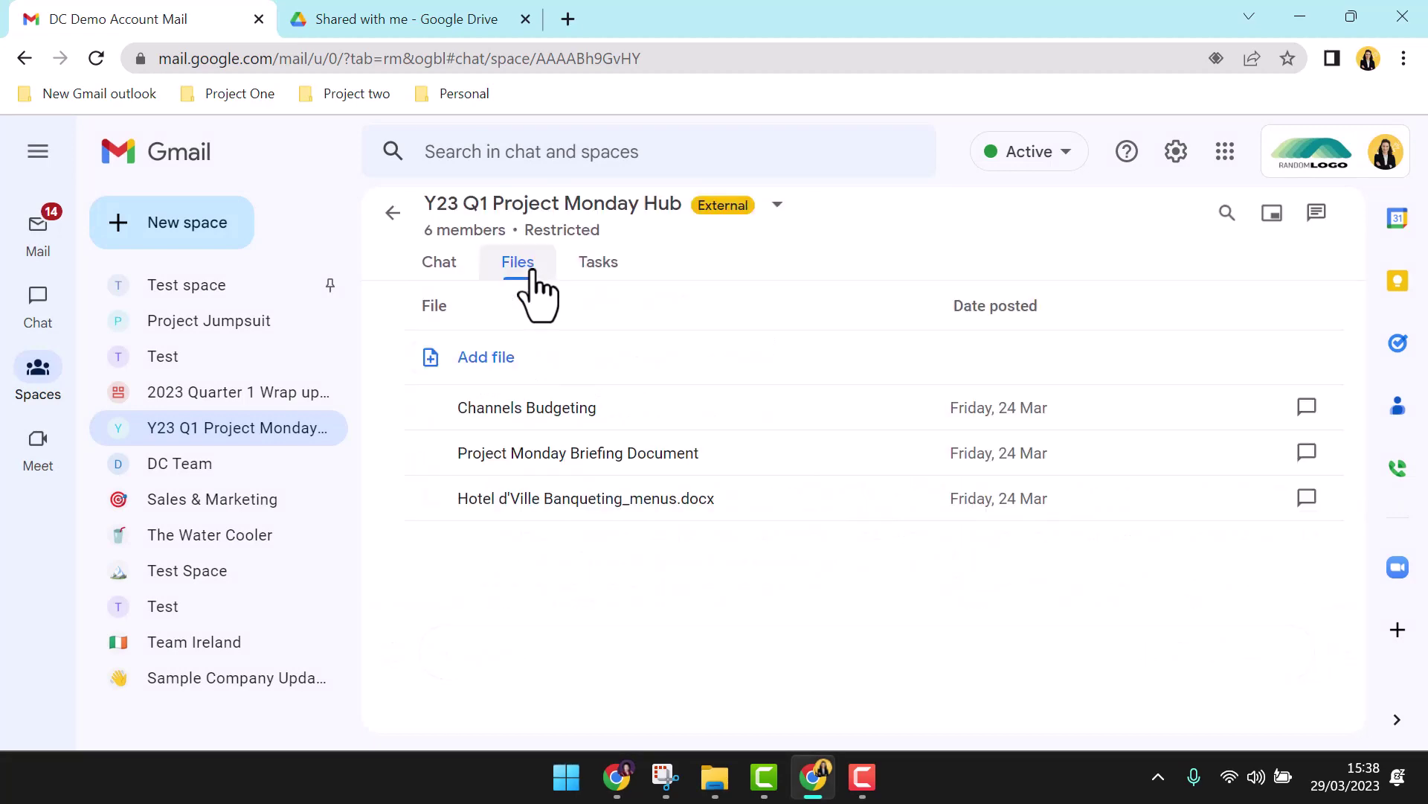